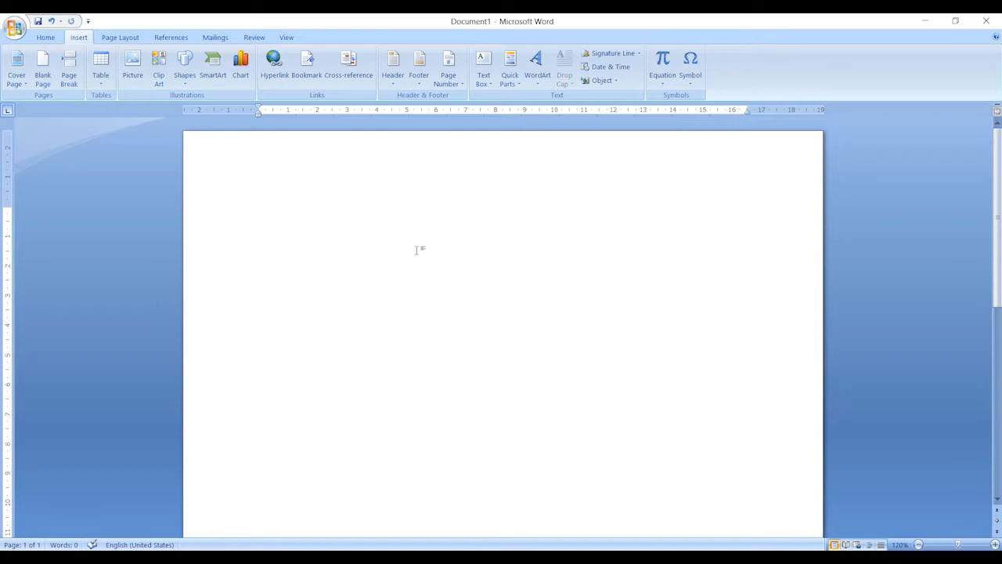
Step: Fill the blank document with sample text using =rand(20) and justify all the paragraphs
type("d()")
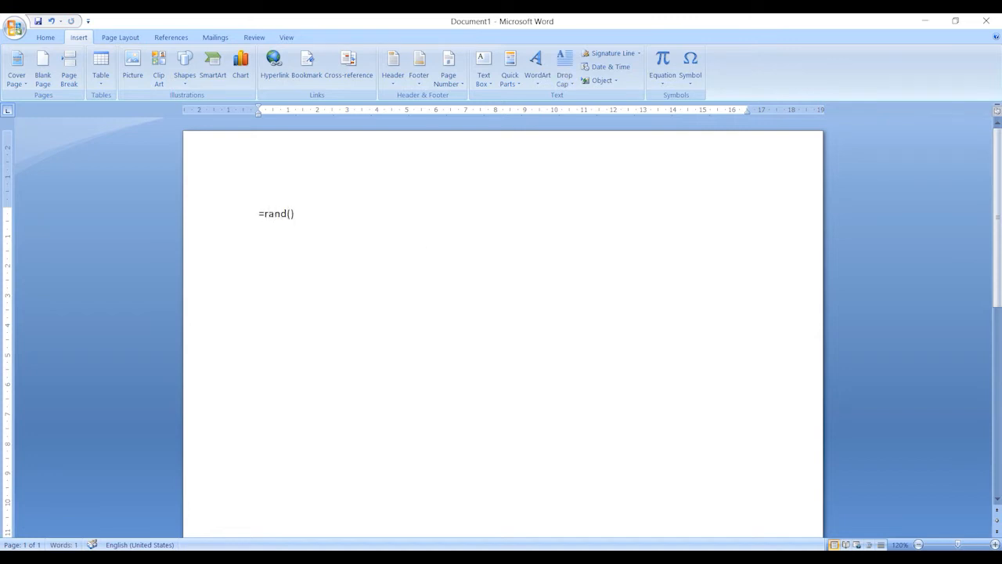
key("Left")
type("20")
key("Right")
key("Return")
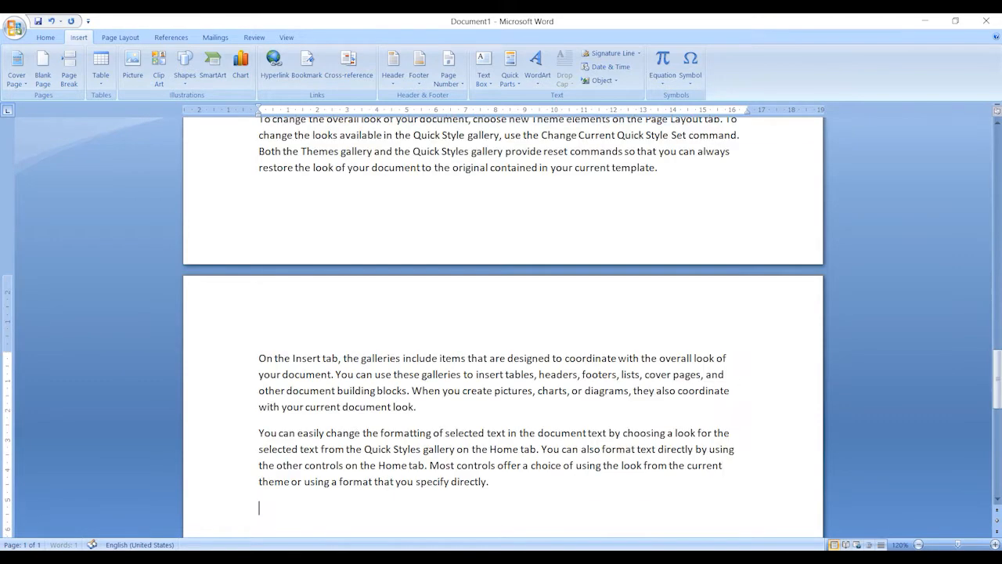
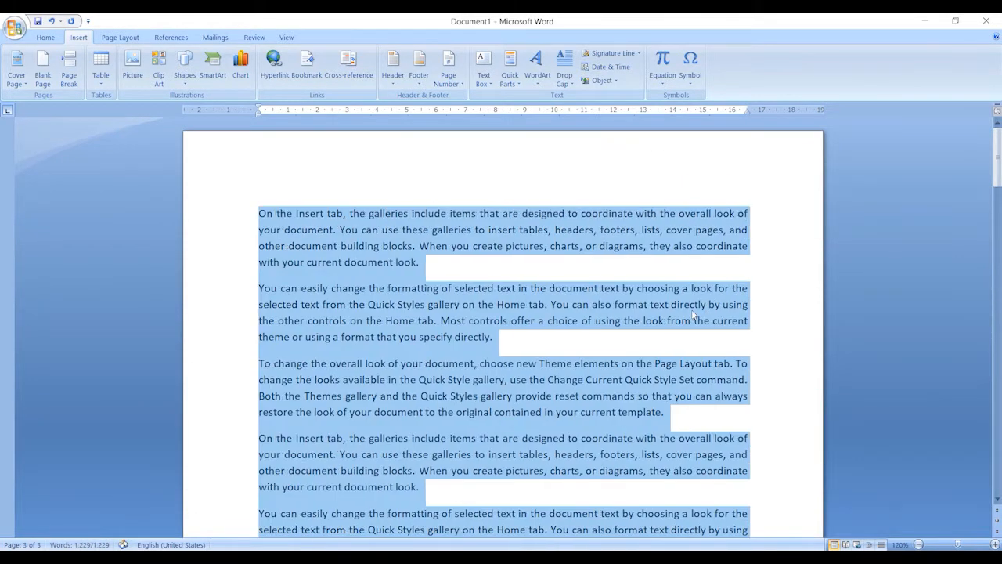
left_click(632, 320)
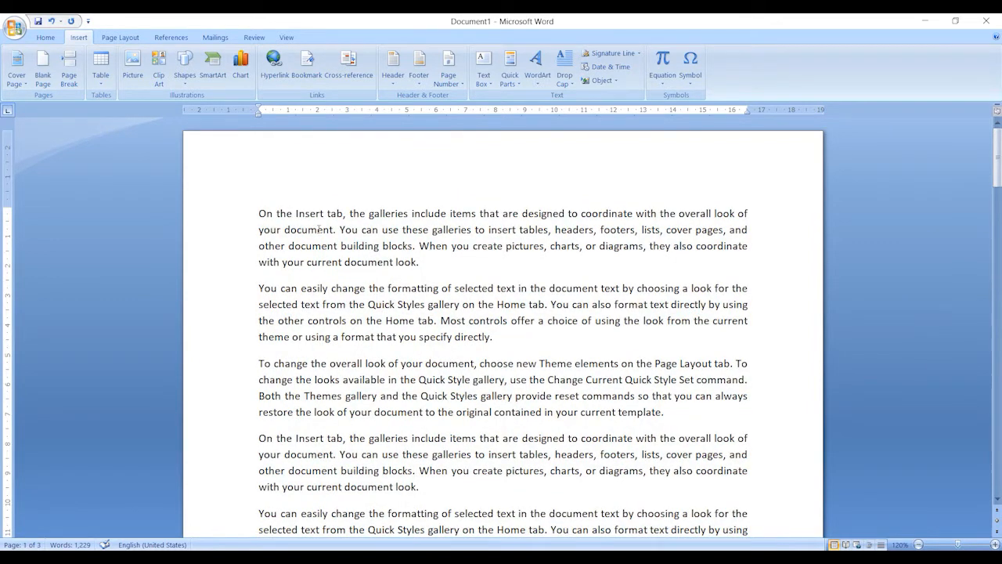
scroll(319, 229, "down", 20)
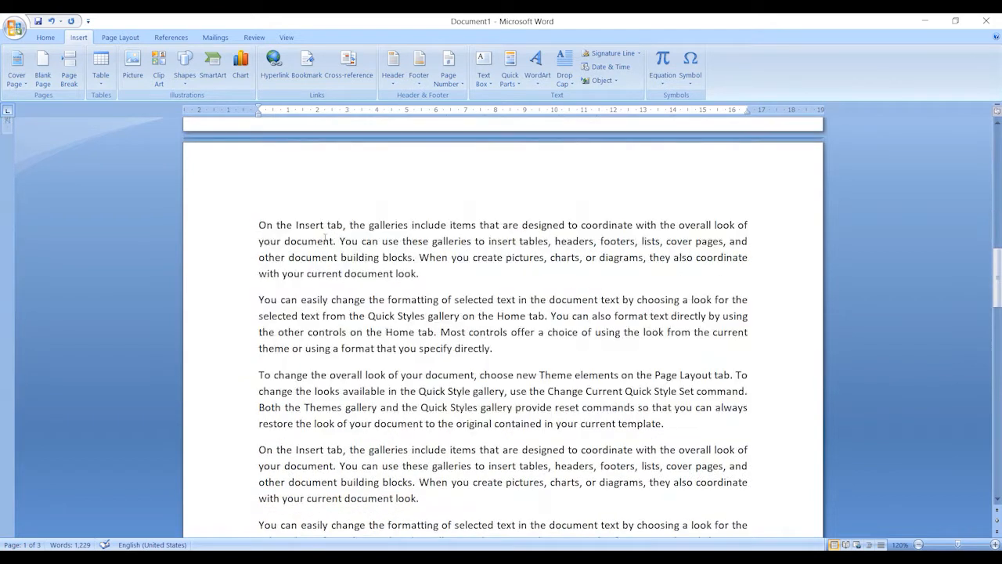
scroll(328, 237, "up", 20)
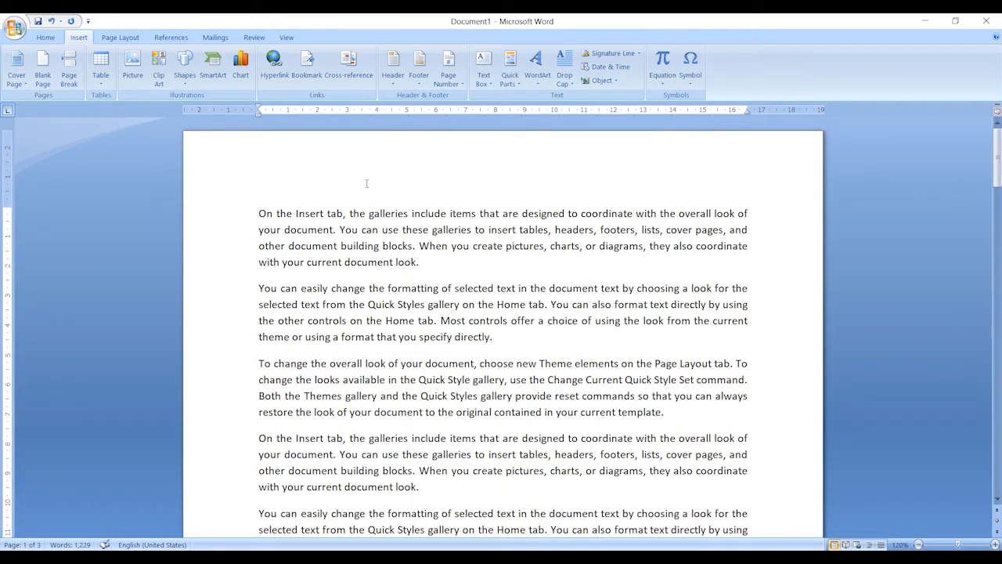
scroll(446, 198, "down", 10)
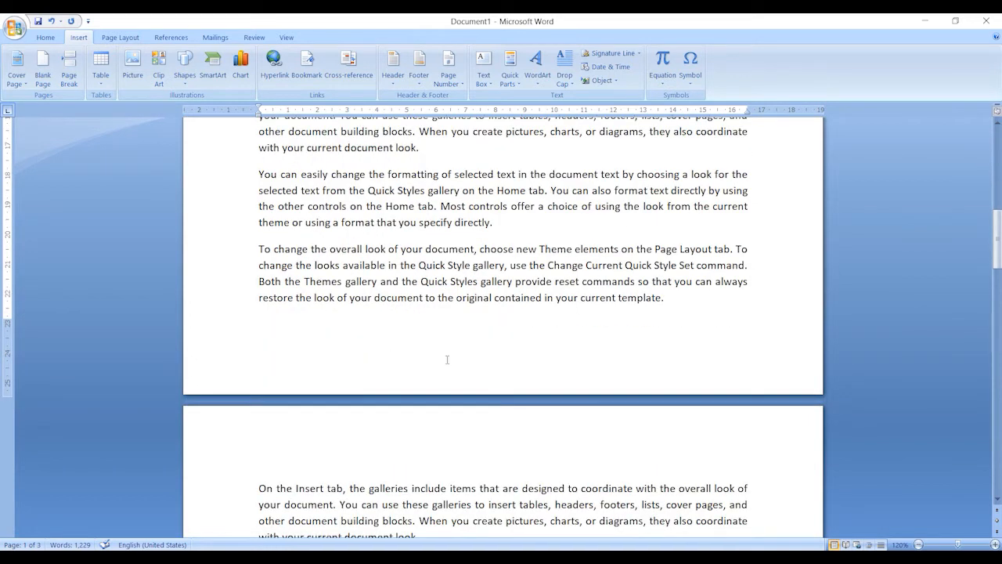
scroll(448, 357, "up", 10)
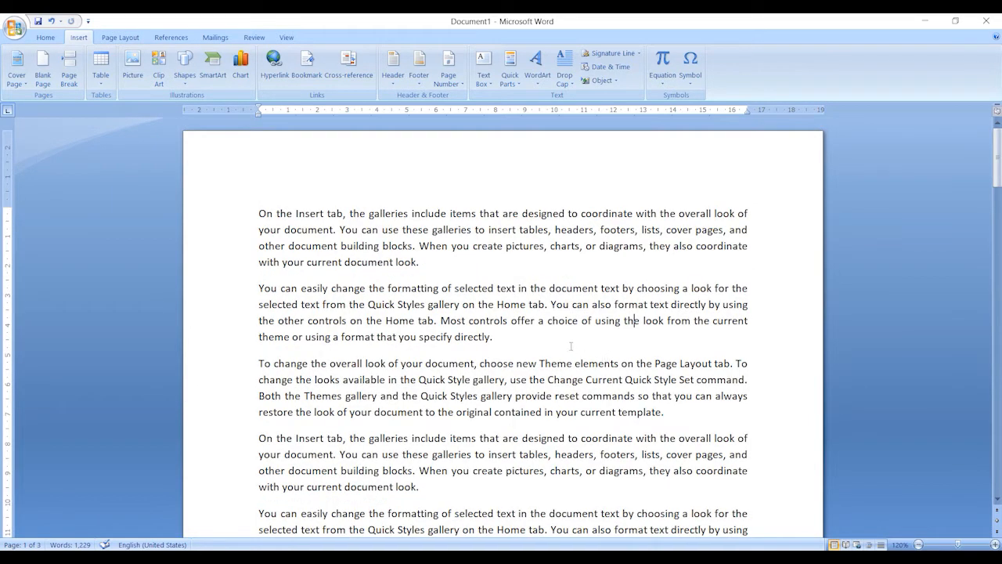
scroll(532, 166, "down", 10)
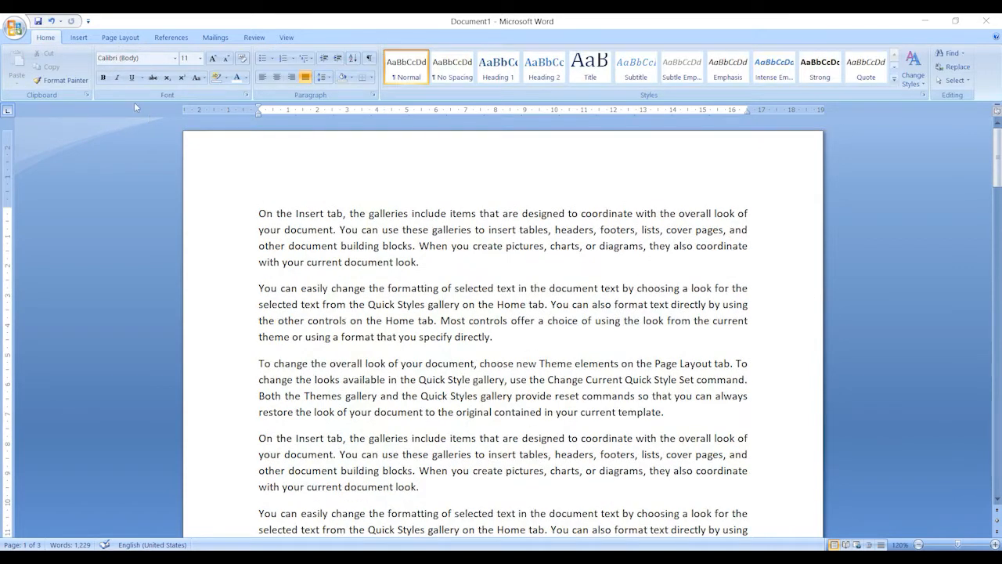
left_click(79, 37)
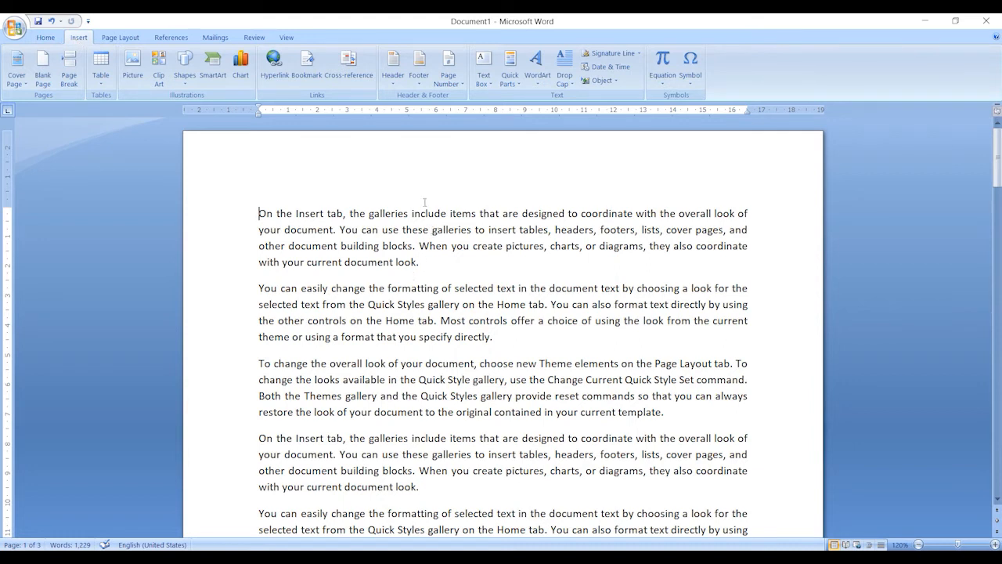
left_click(393, 82)
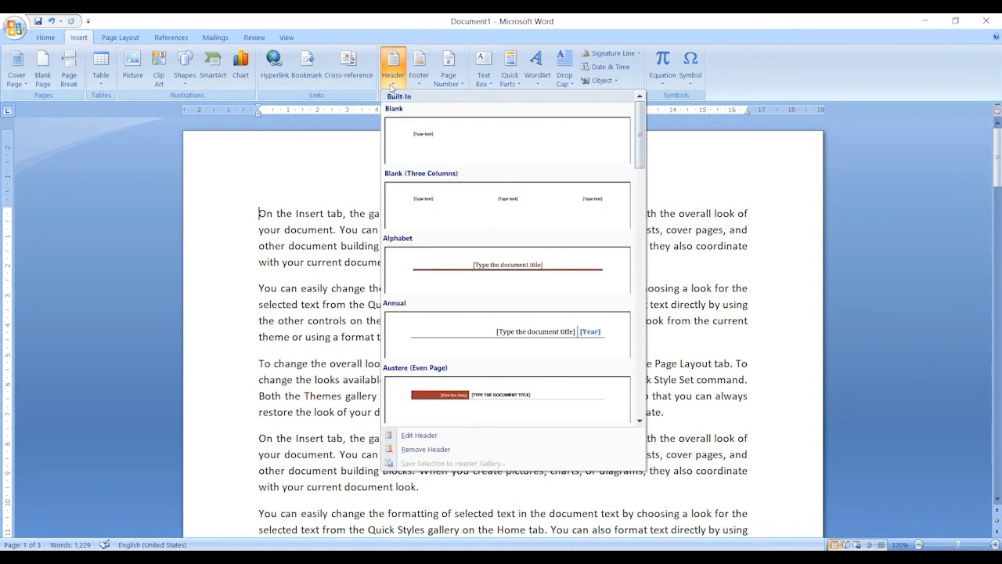
mouse_move(640, 160)
left_mouse_down()
mouse_move(669, 392)
mouse_move(662, 174)
mouse_move(650, 146)
left_mouse_up()
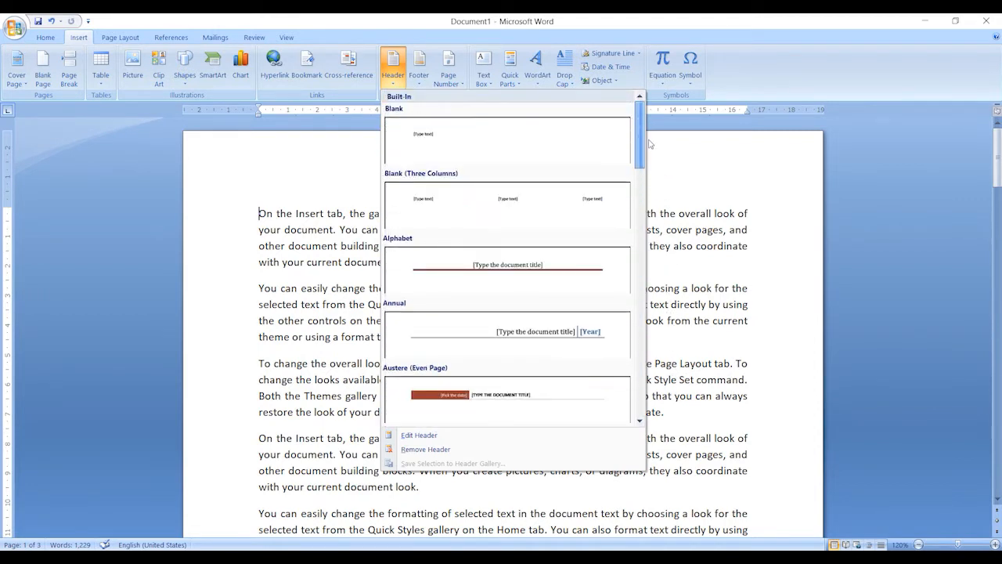
left_click(650, 143)
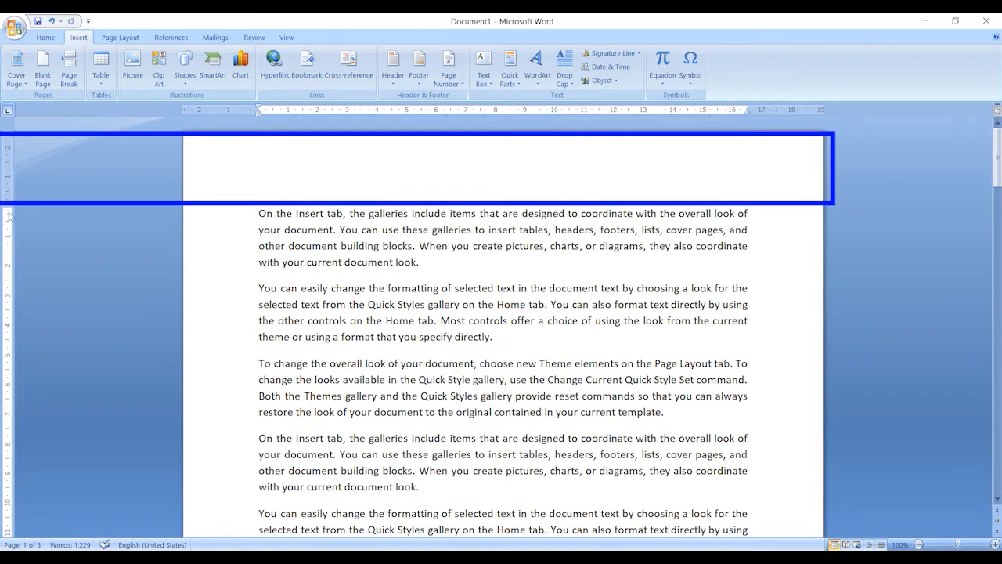
double_click(304, 170)
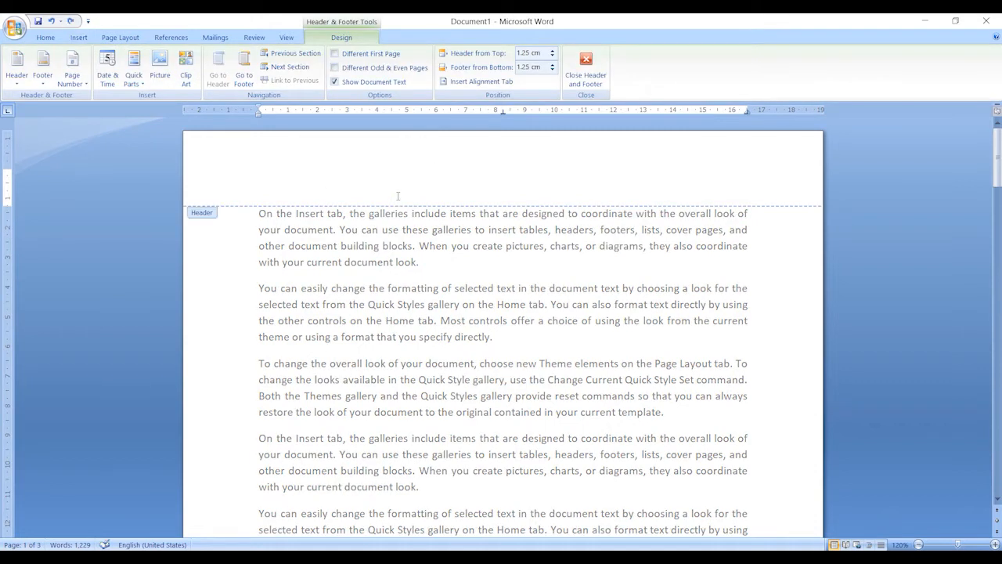
left_click(17, 70)
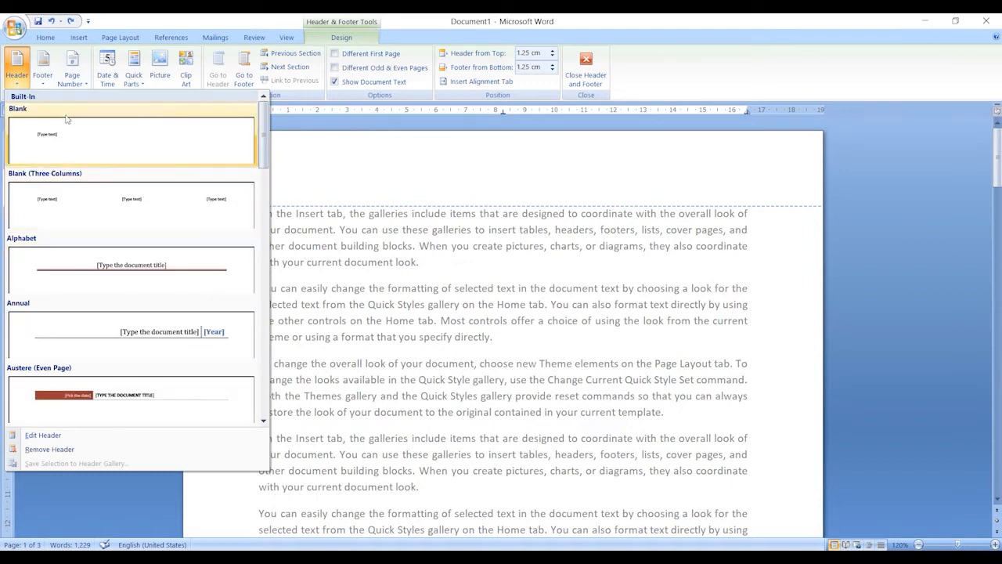
left_click(323, 191)
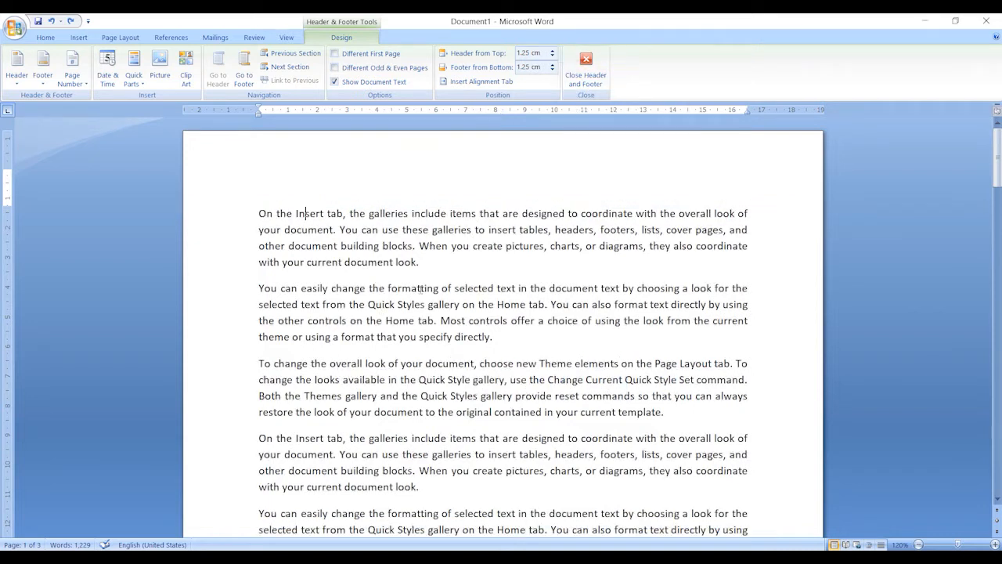
double_click(425, 294)
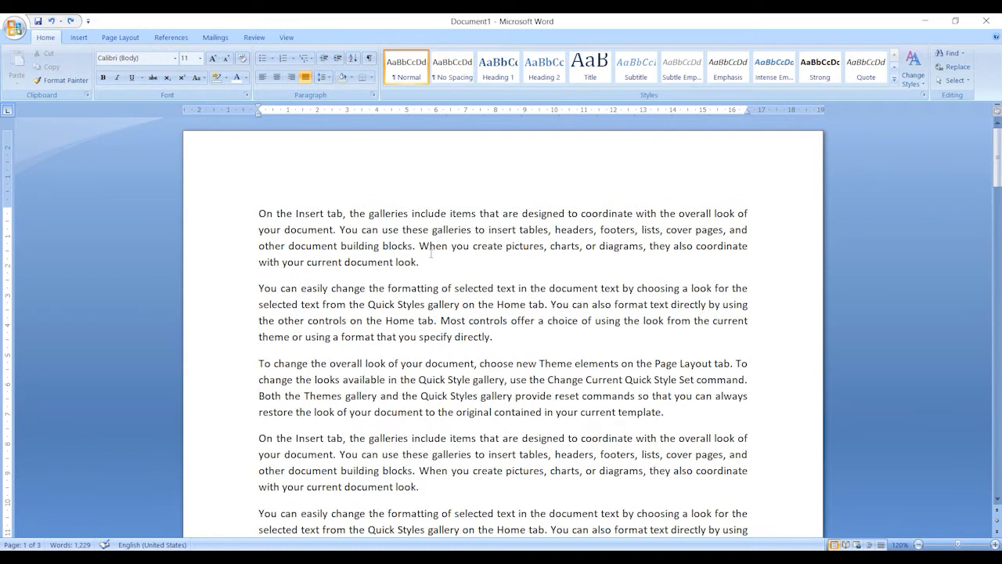
Step: Insert the built-in Austere (Even Page) header and set its date to May 22, 2020
left_click(78, 37)
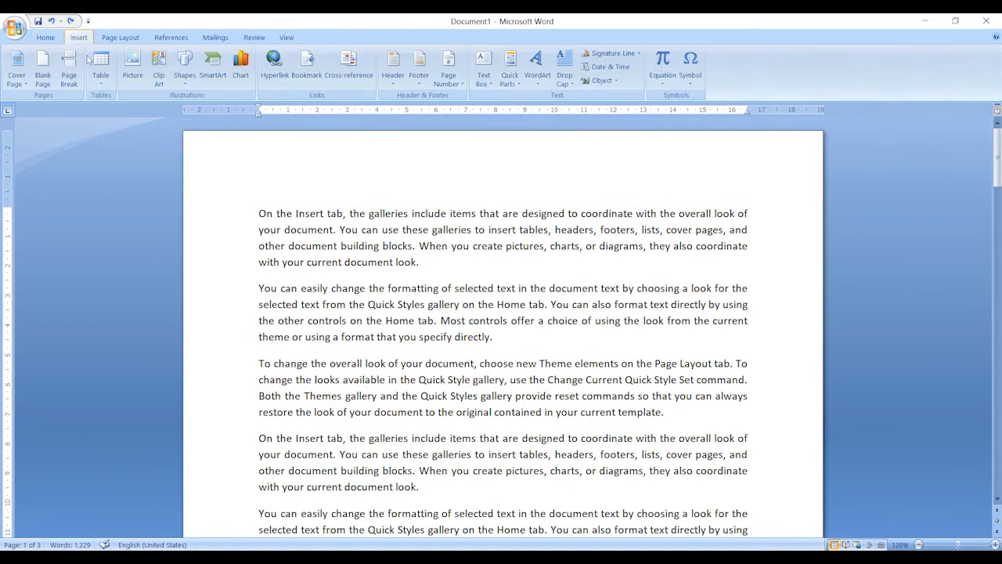
left_click(392, 85)
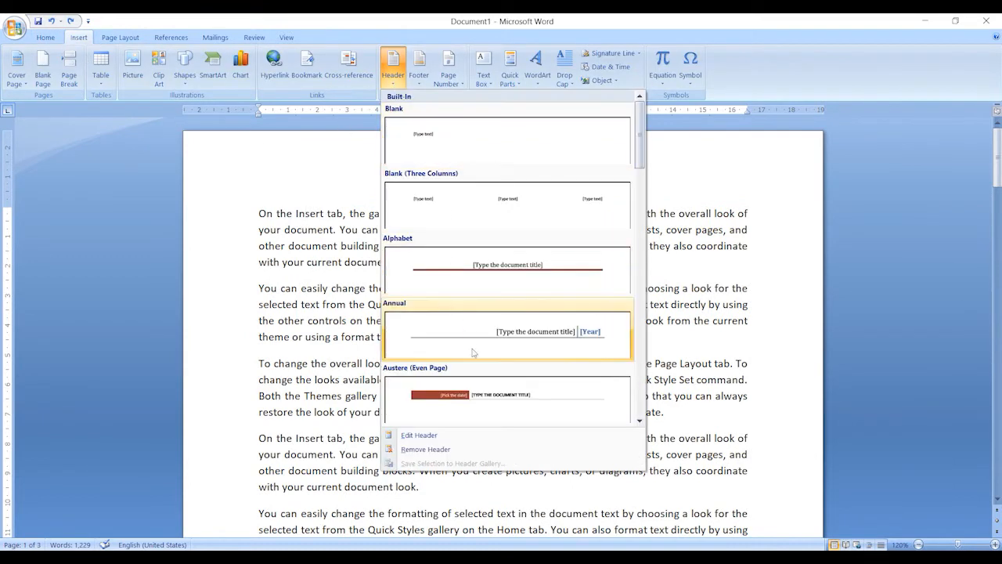
left_click(471, 394)
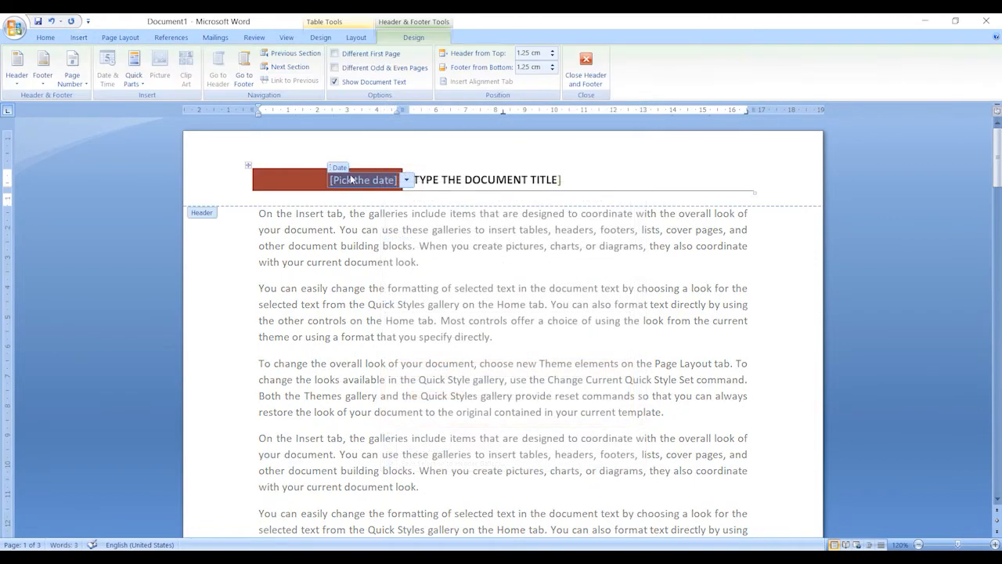
left_click(407, 180)
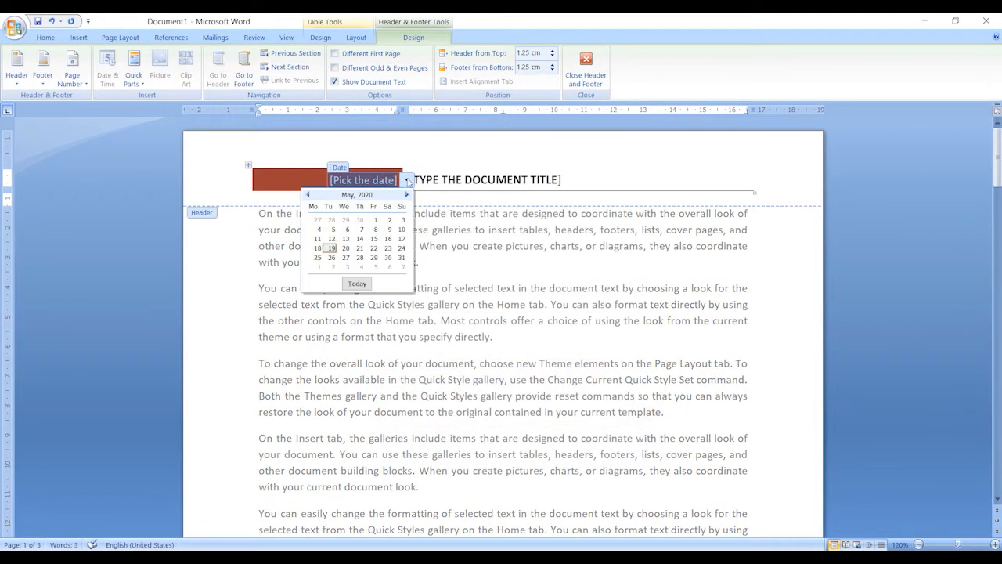
left_click(374, 249)
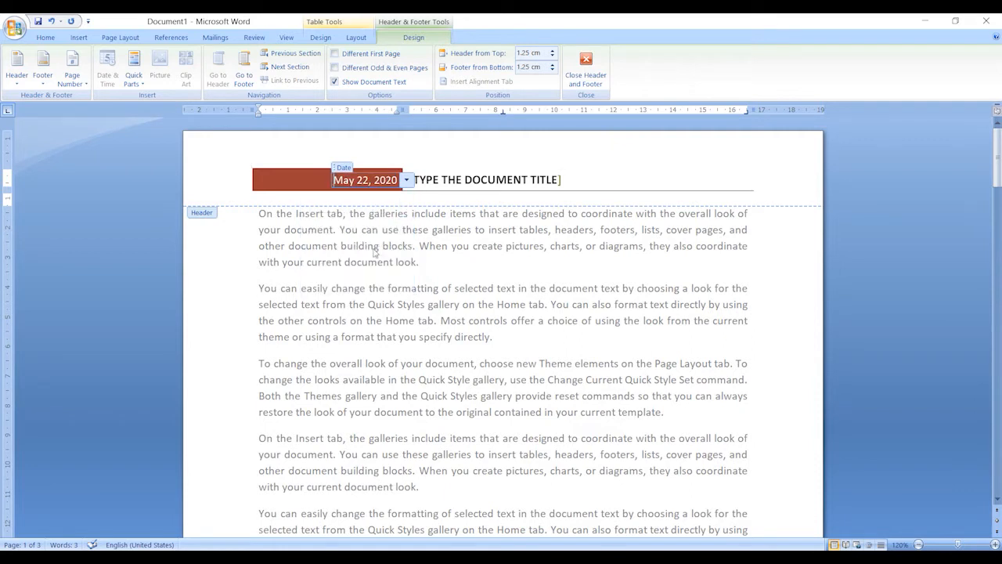
Step: Replace the header's document title placeholder with CHAPTER-1 and return to the body text
left_click(457, 182)
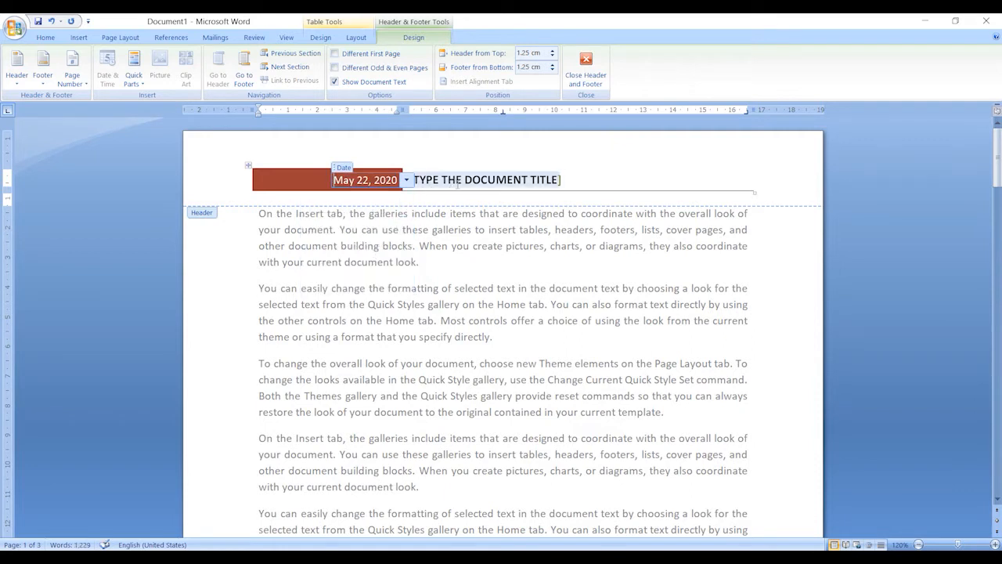
left_click(457, 181)
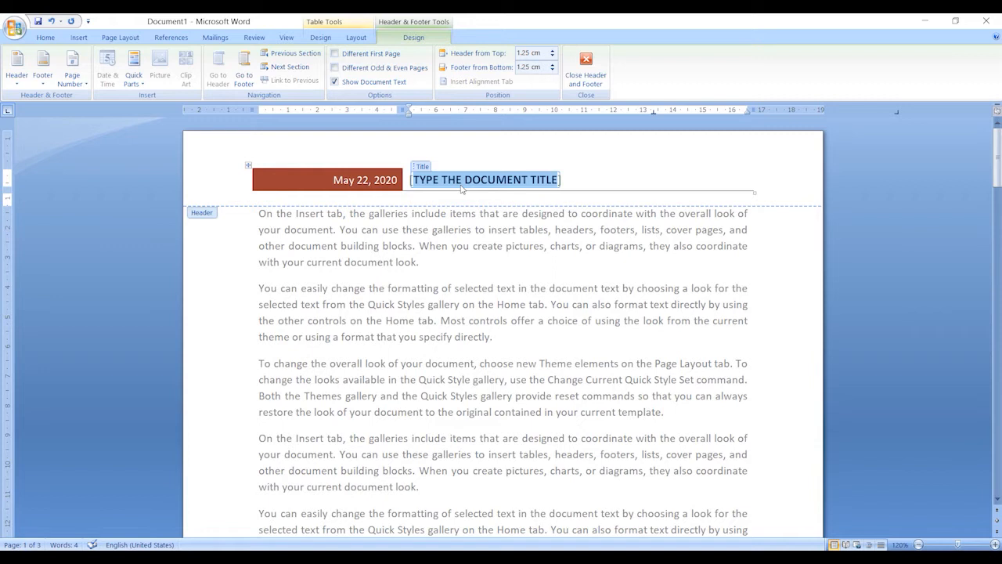
type("CHAP")
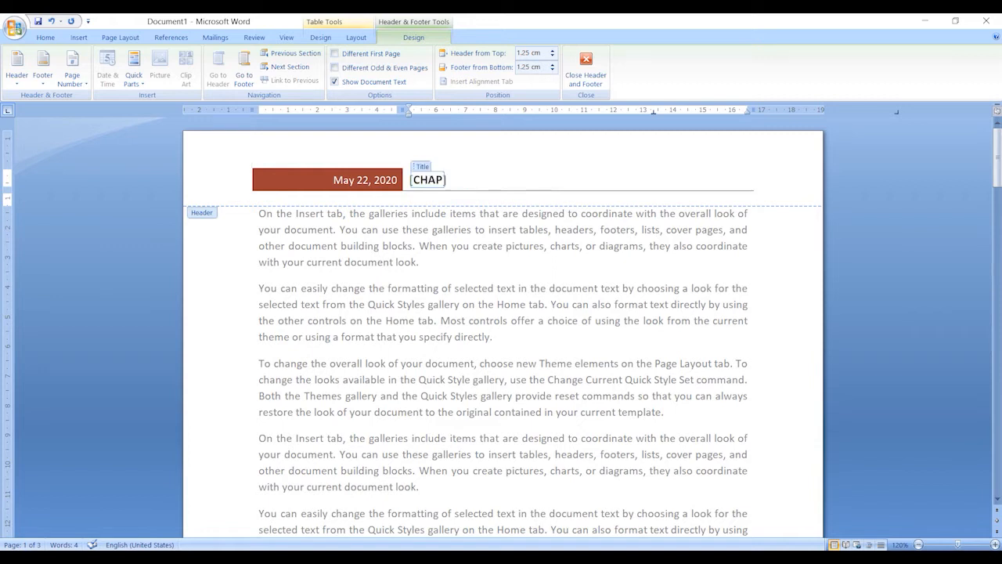
type("TER-1")
double_click(299, 213)
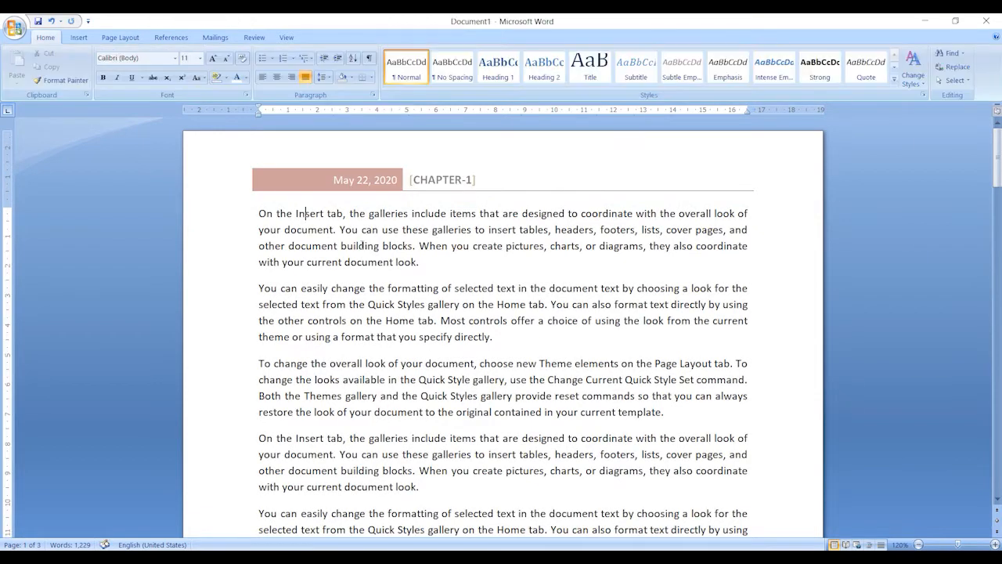
Step: Insert the built-in Blank footer into the document
left_click(82, 37)
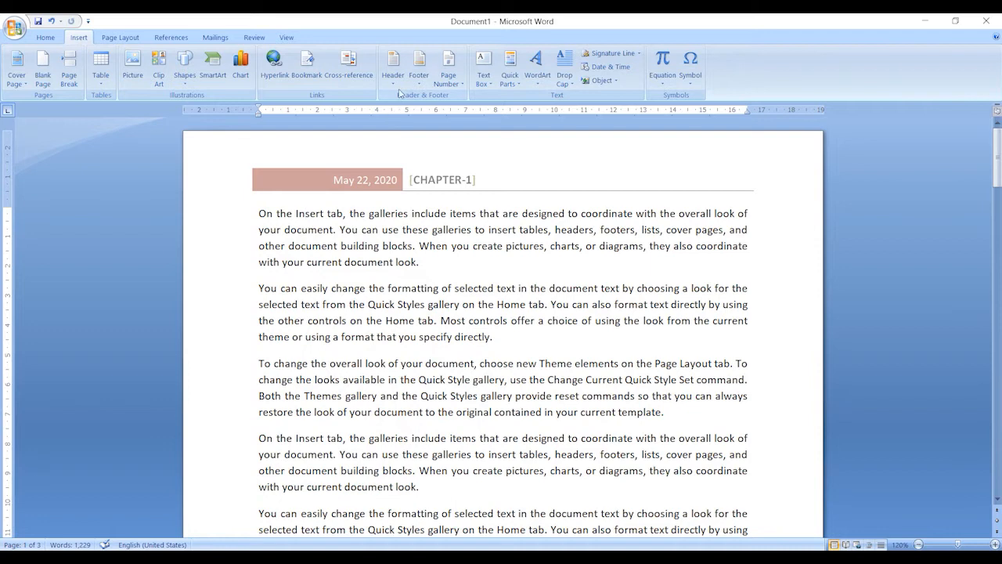
left_click(423, 79)
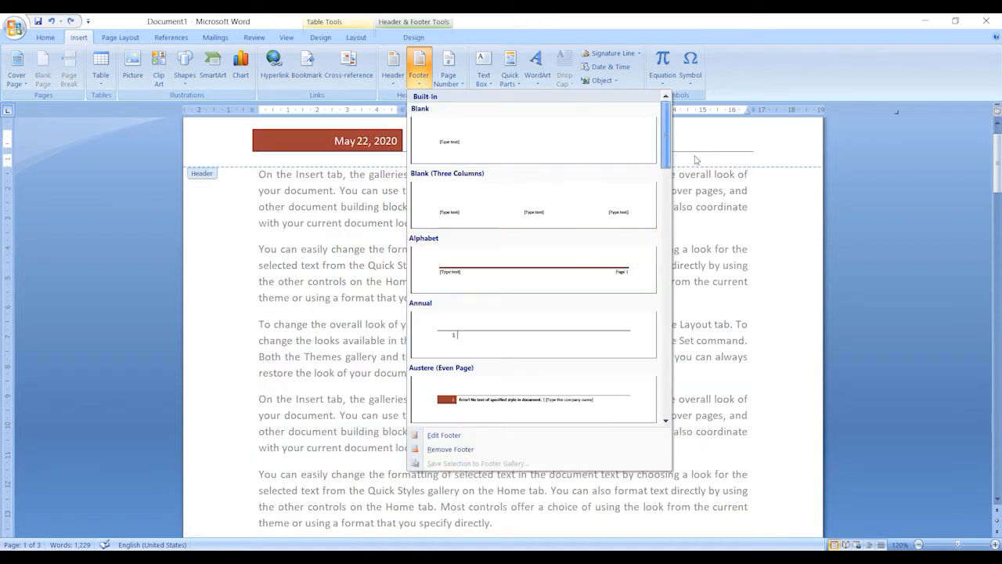
scroll(695, 159, "down", 15)
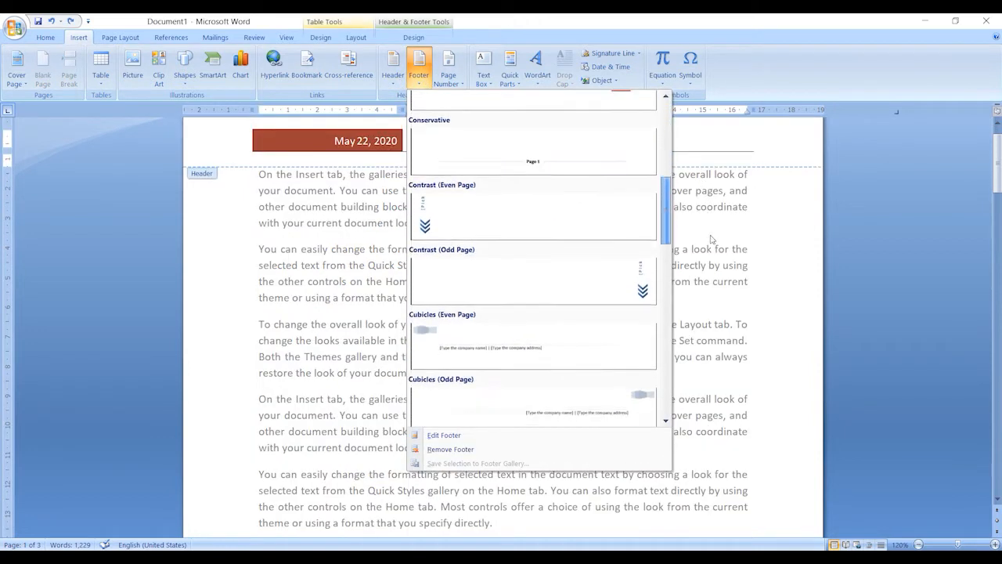
scroll(720, 292, "down", 3)
scroll(700, 258, "up", 10)
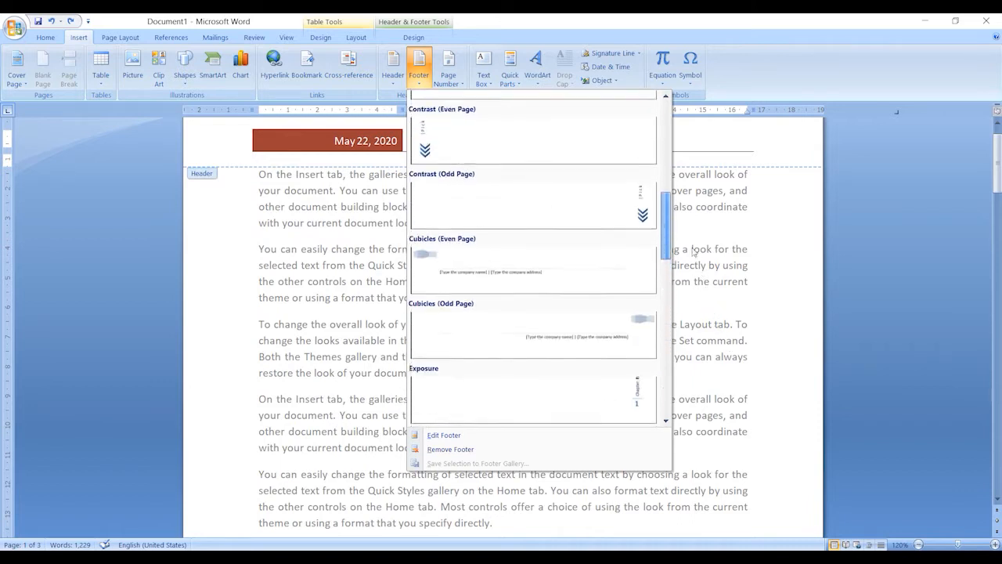
scroll(681, 215, "up", 5)
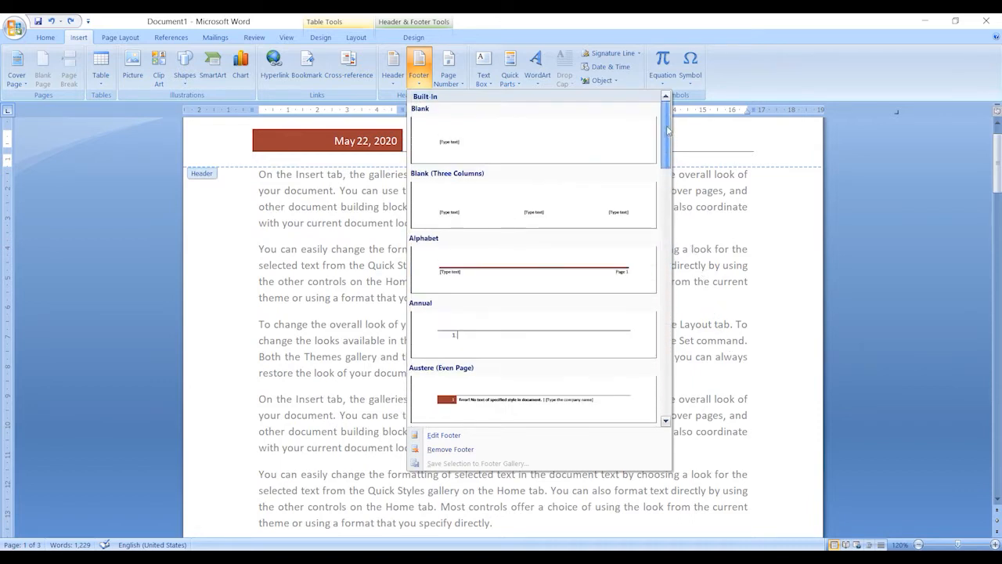
left_click(546, 150)
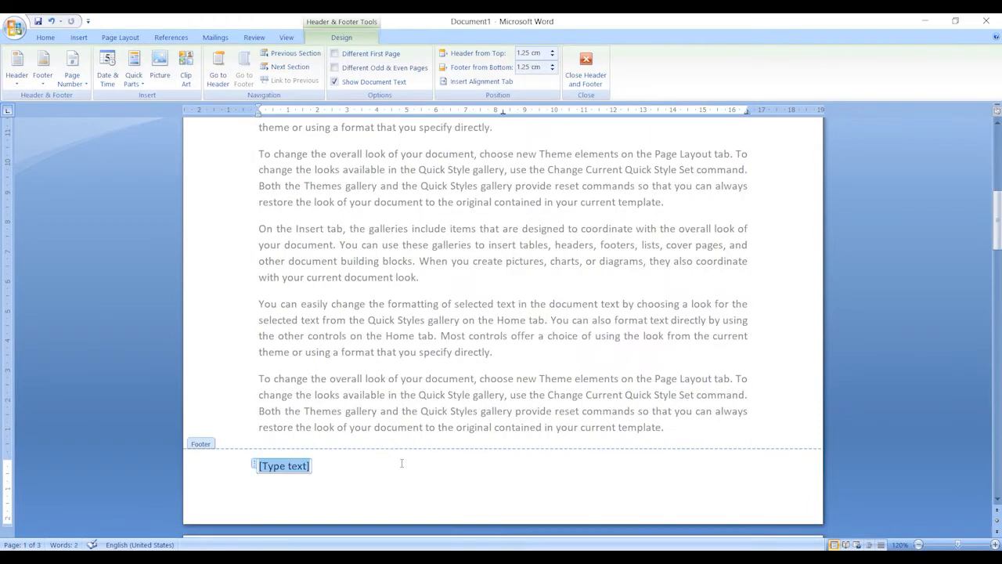
Step: Replace the footer's placeholder with "Name of the chapter" and close header and footer editing
type("Name of th")
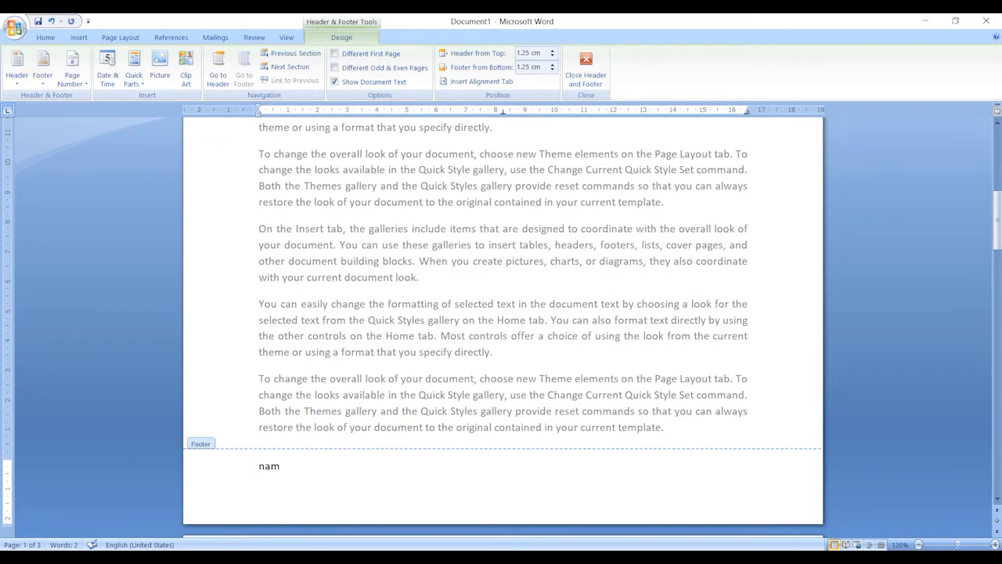
type("e chapter")
key("Return")
key("BackSpace")
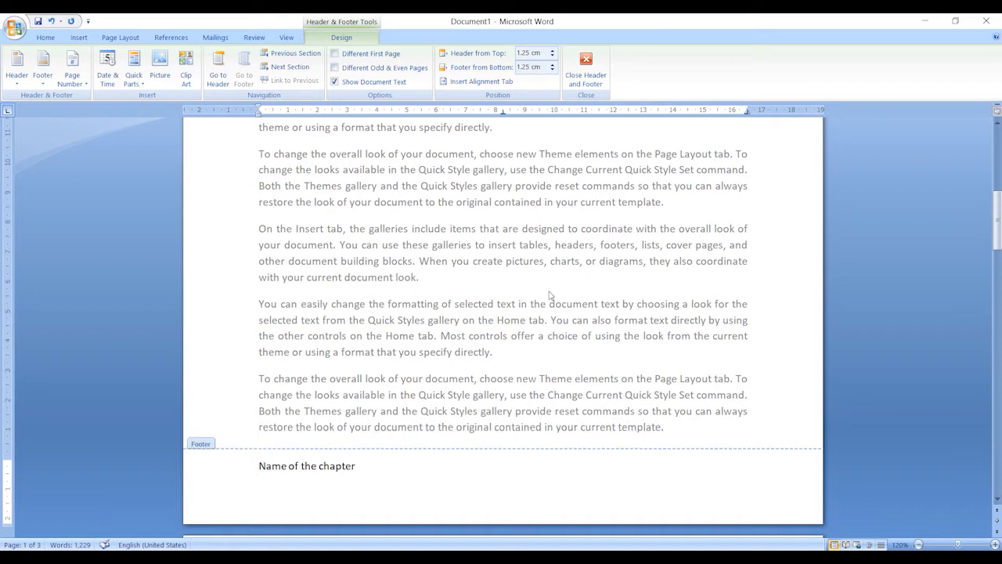
left_click(586, 69)
scroll(491, 449, "down", 15)
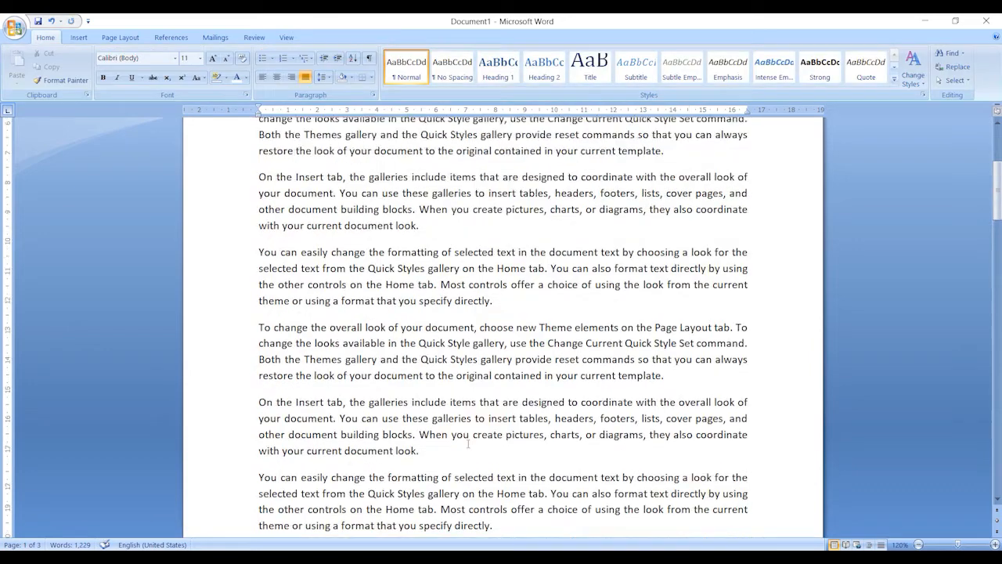
Step: Check how the header and footer appear on each page of the document
scroll(498, 441, "down", 20)
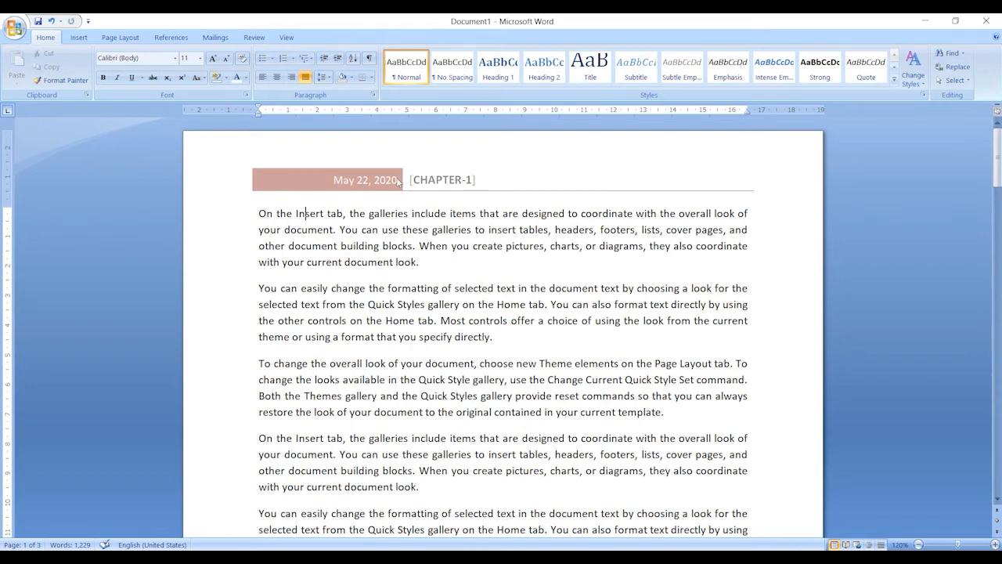
scroll(397, 186, "up", 9)
scroll(425, 317, "down", 10)
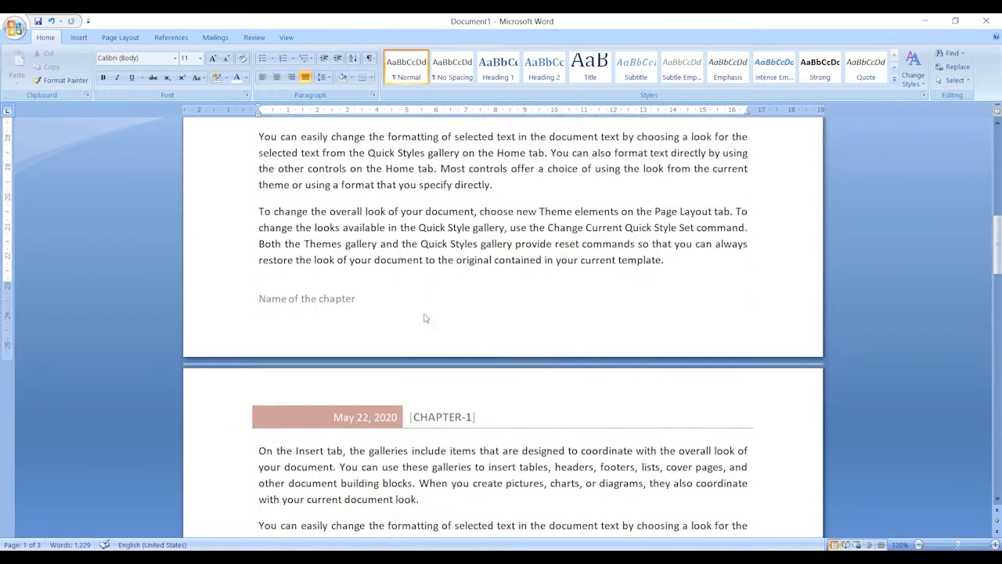
scroll(425, 316, "up", 15)
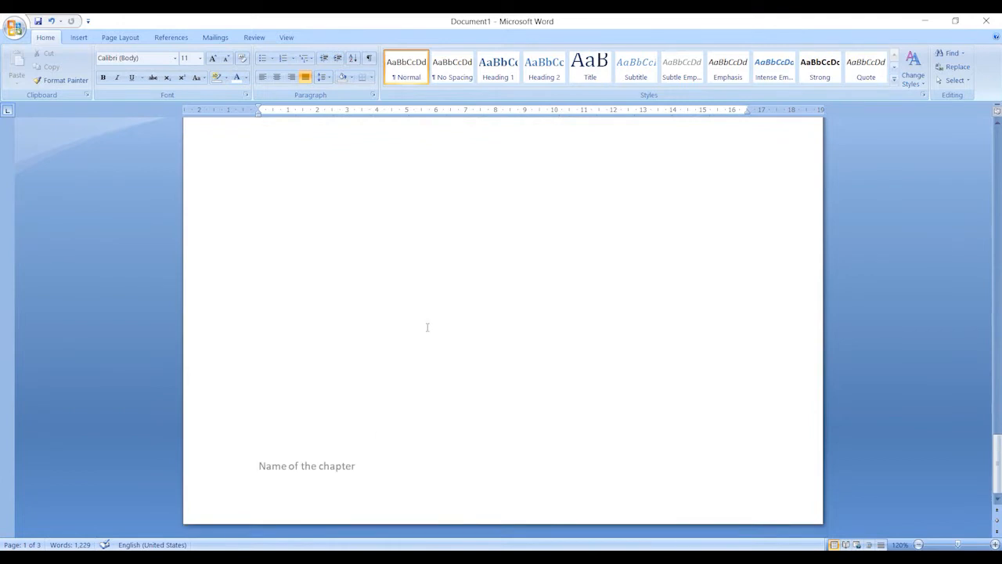
scroll(381, 442, "down", 9)
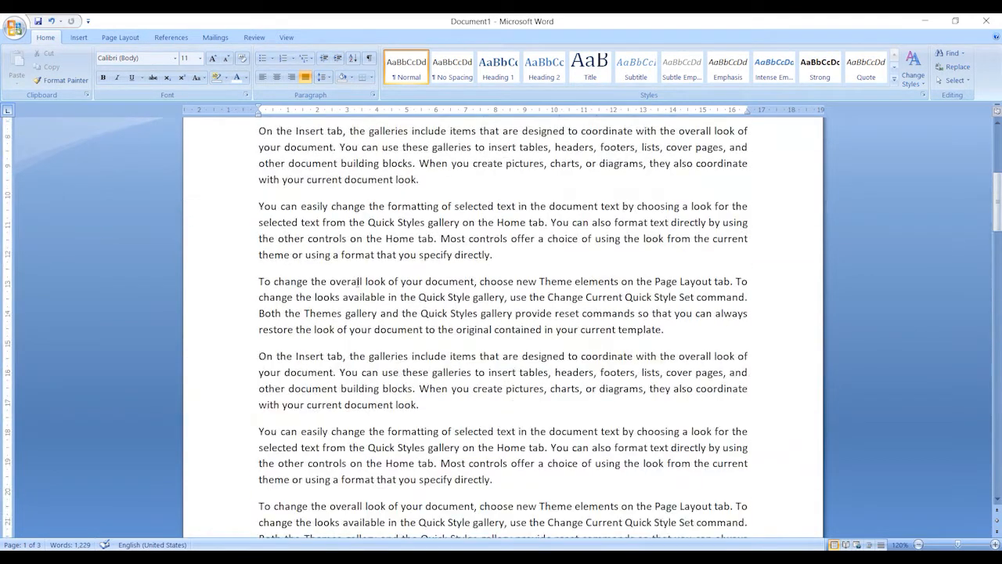
scroll(334, 273, "up", 2)
Step: Insert the Accent Bar, Left page number in the page margin and return to the body text
left_click(78, 37)
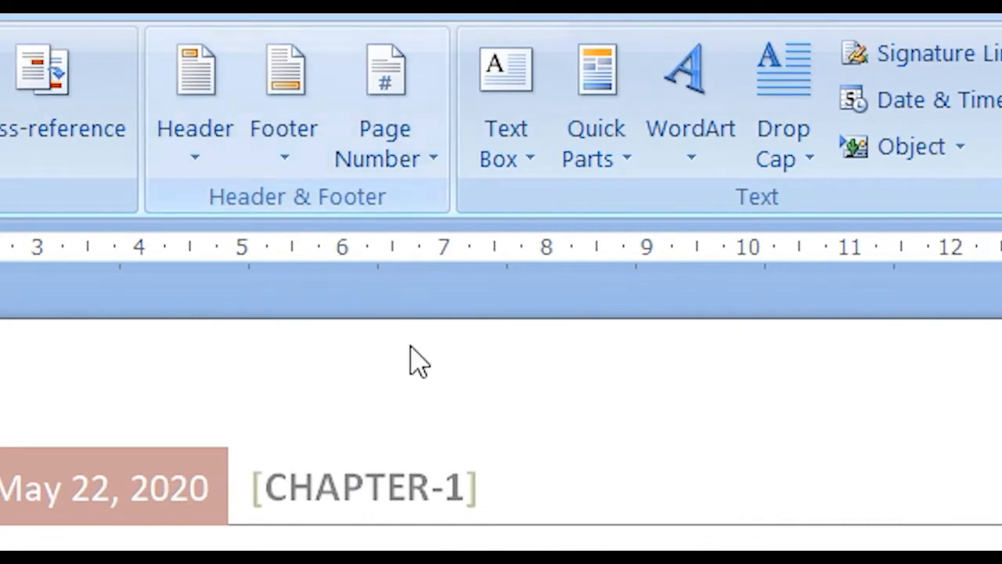
left_click(396, 168)
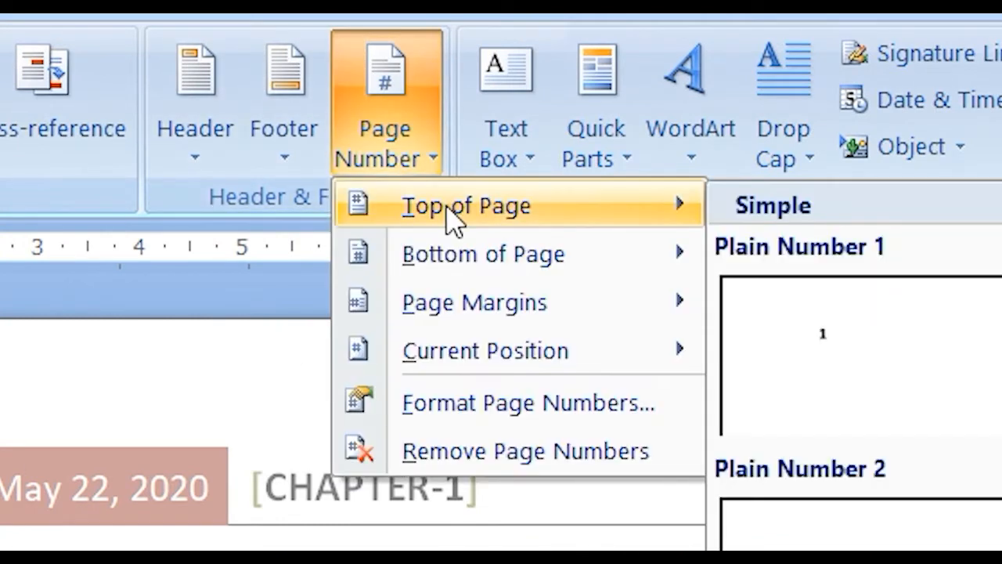
mouse_move(453, 266)
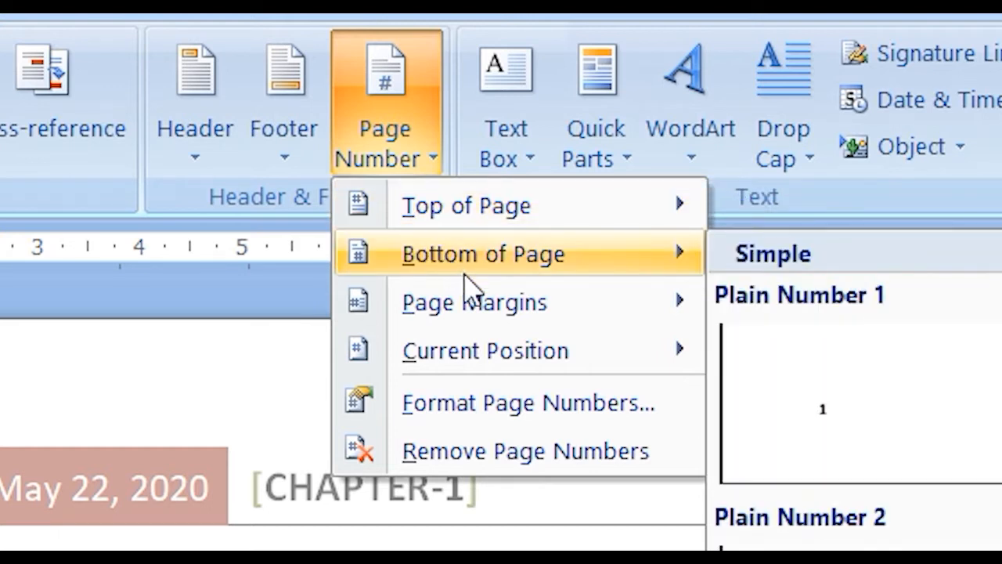
mouse_move(480, 302)
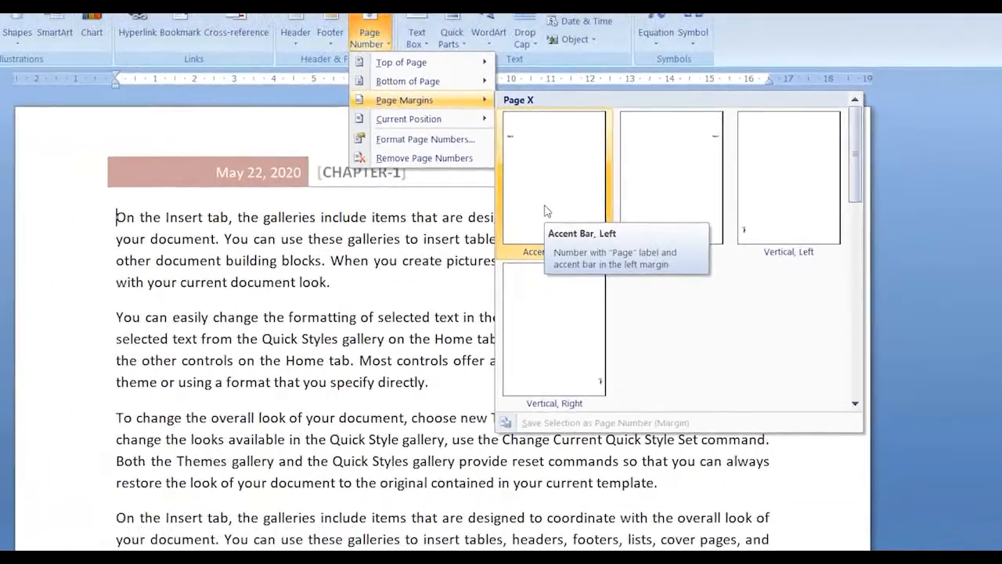
left_click(443, 216)
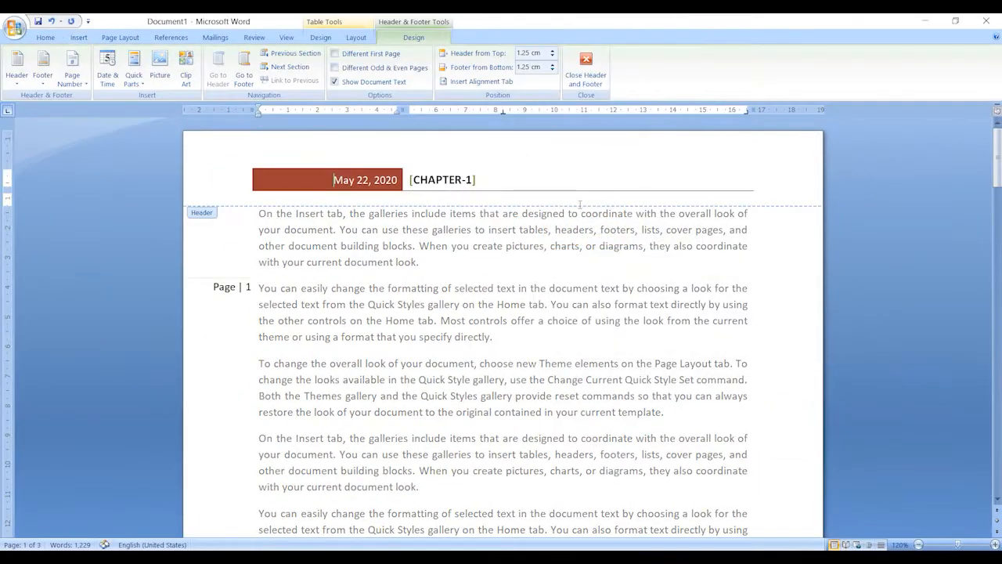
double_click(265, 305)
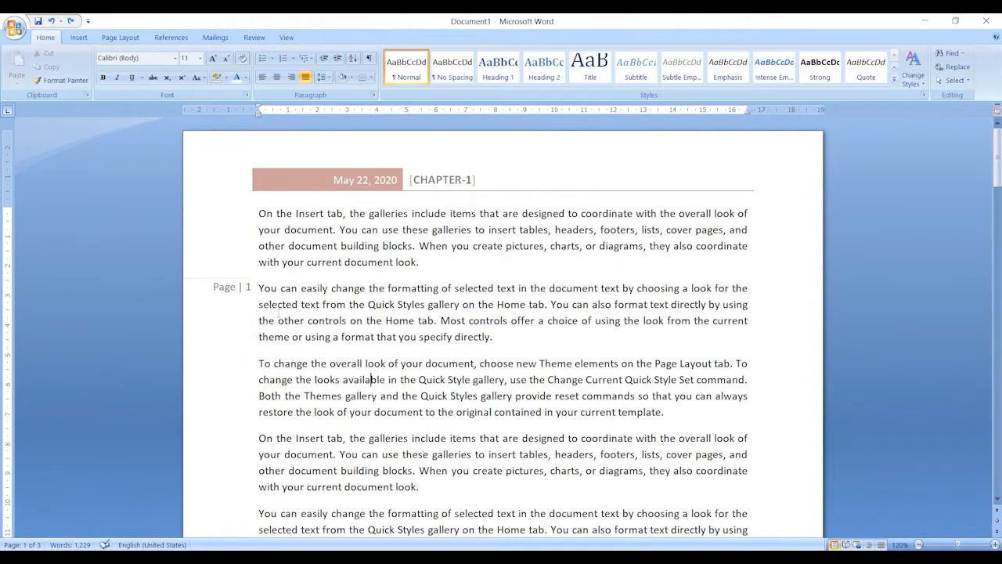
Step: Try to open the margin page number for editing from the body text
triple_click(225, 293)
double_click(225, 292)
triple_click(225, 293)
double_click(225, 293)
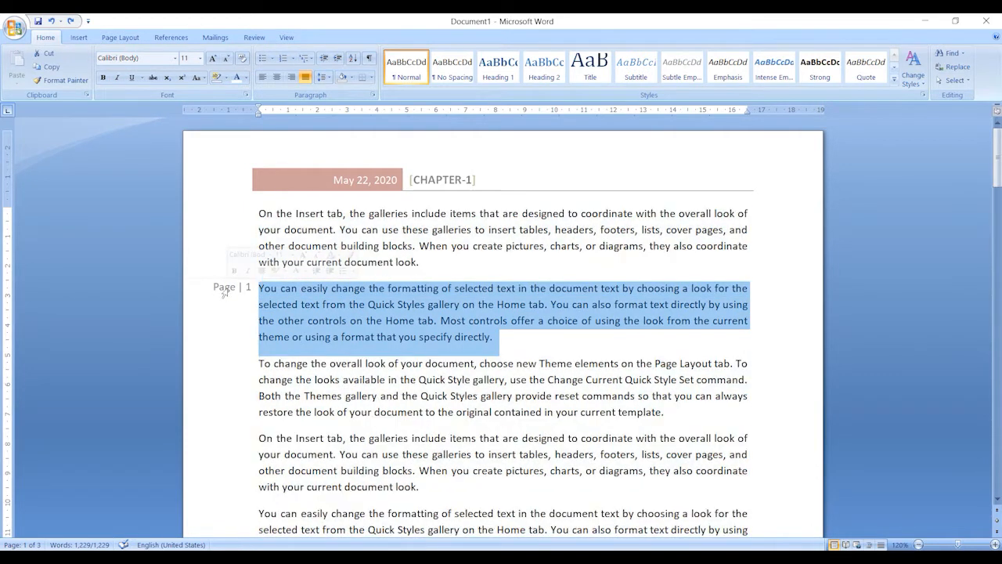
left_click(366, 320)
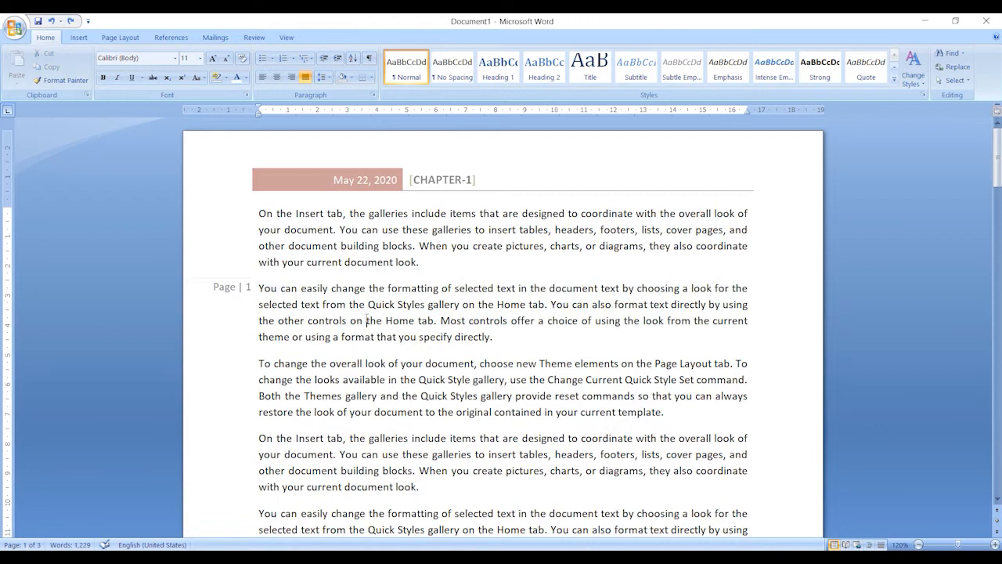
Step: Open the header for editing, move the margin page number box down beside the fourth paragraph, and return to the body text
double_click(391, 181)
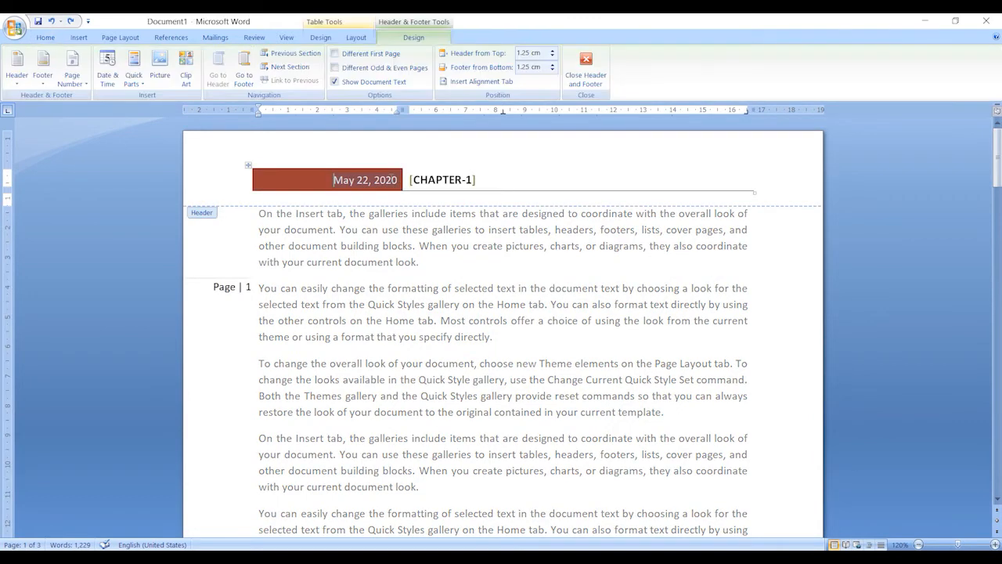
left_click(238, 287)
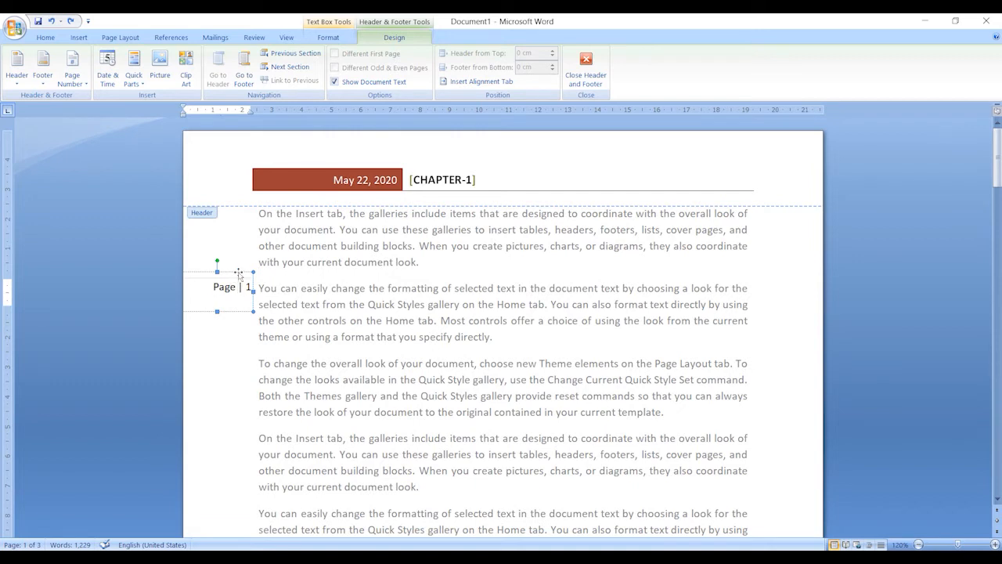
left_click(234, 288)
left_click(229, 289)
left_click(236, 271)
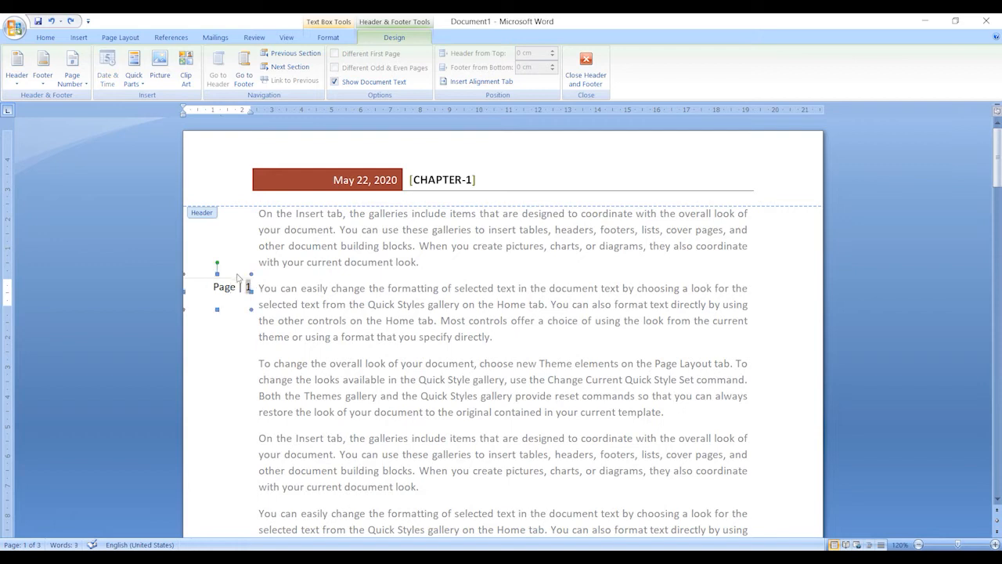
left_click_drag(236, 278, 233, 423)
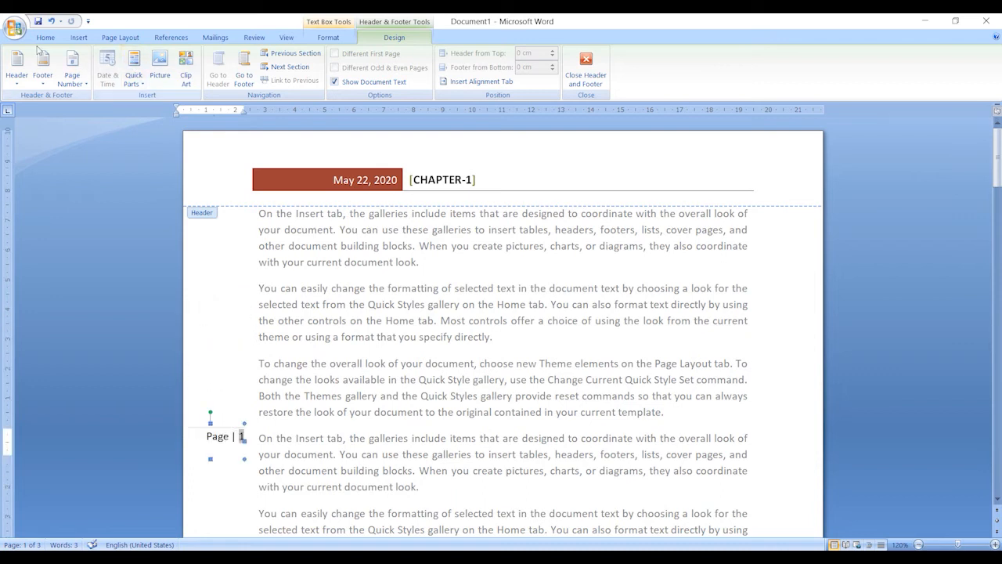
left_click(233, 439)
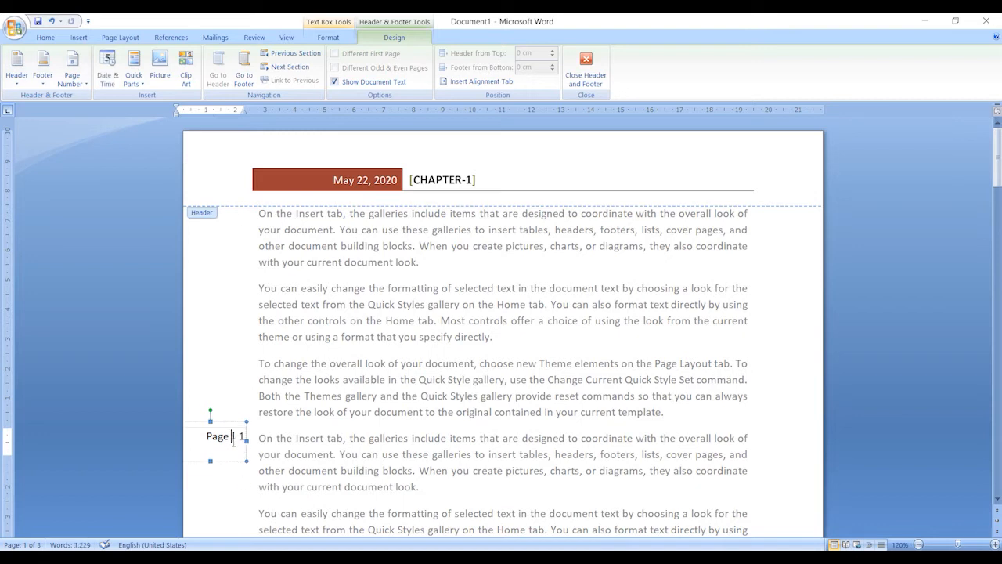
key("ctrl+a")
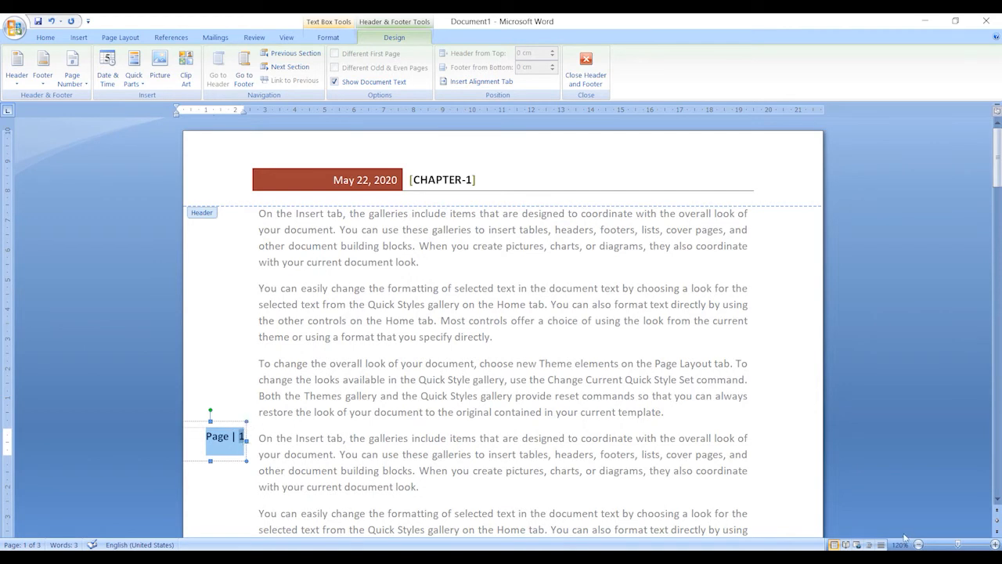
double_click(452, 248)
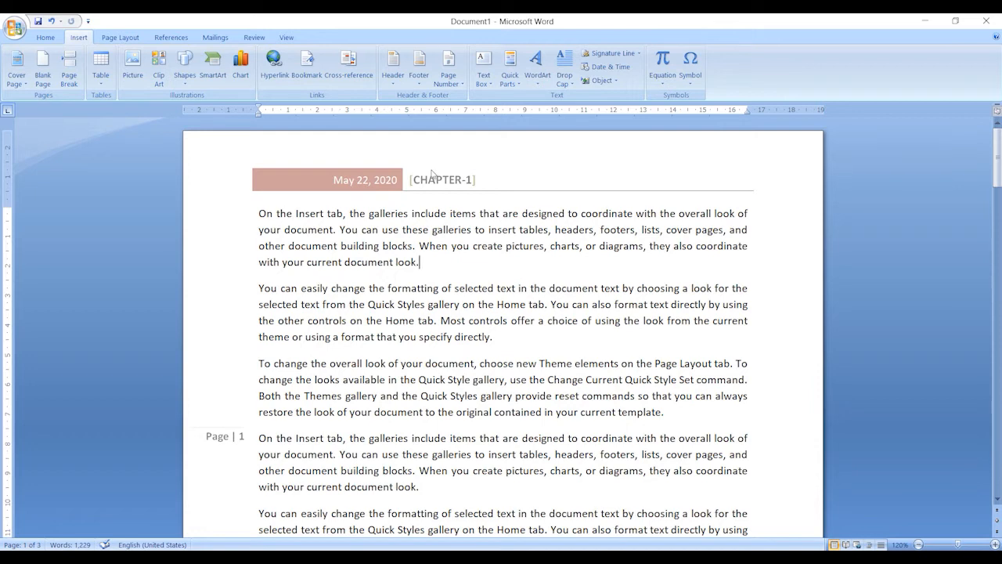
Step: Remove the document's header and undo the removal
left_click(396, 88)
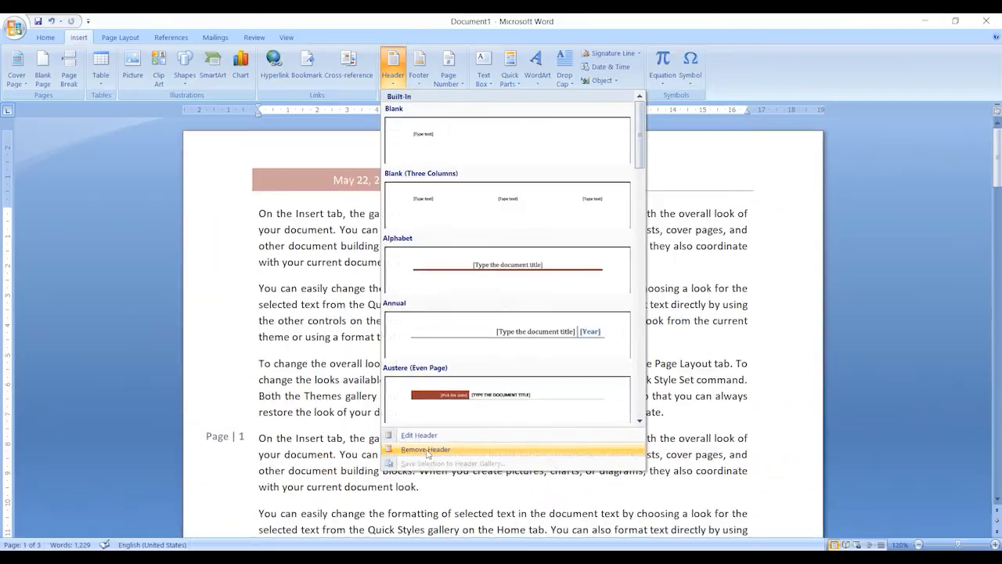
left_click(520, 365)
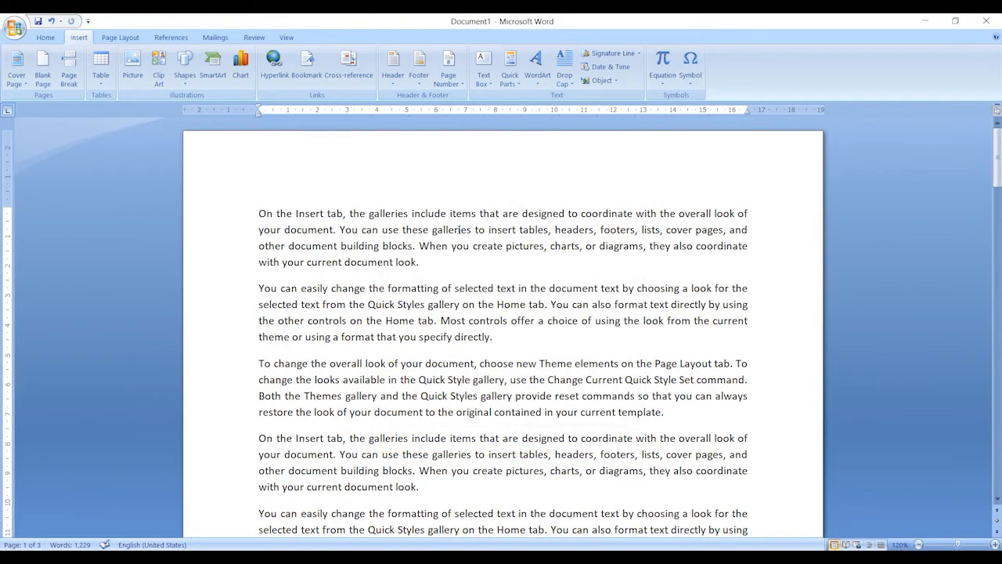
key("ctrl+z")
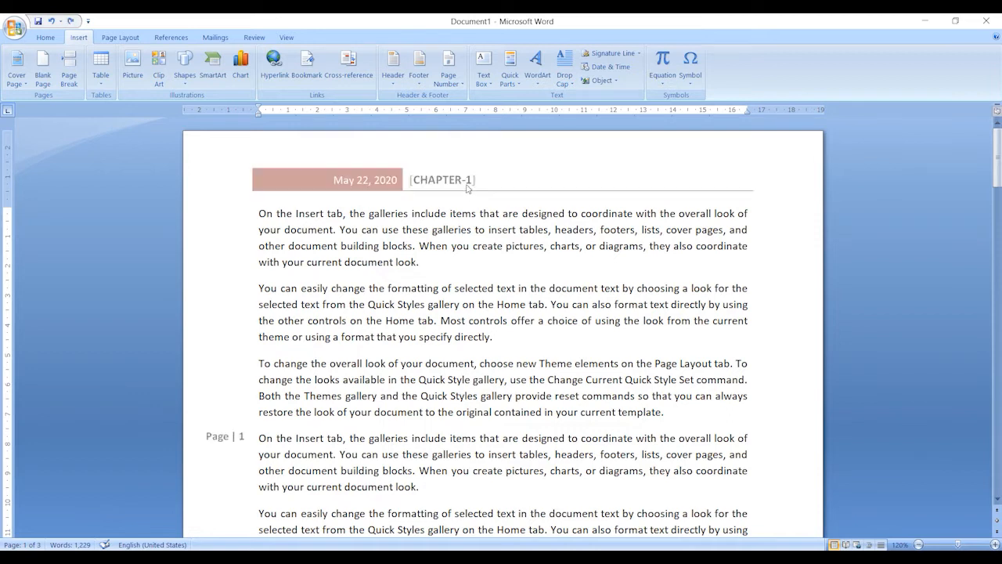
Step: Examine the footer and page number options and browse the built-in header designs without applying any
left_click(419, 65)
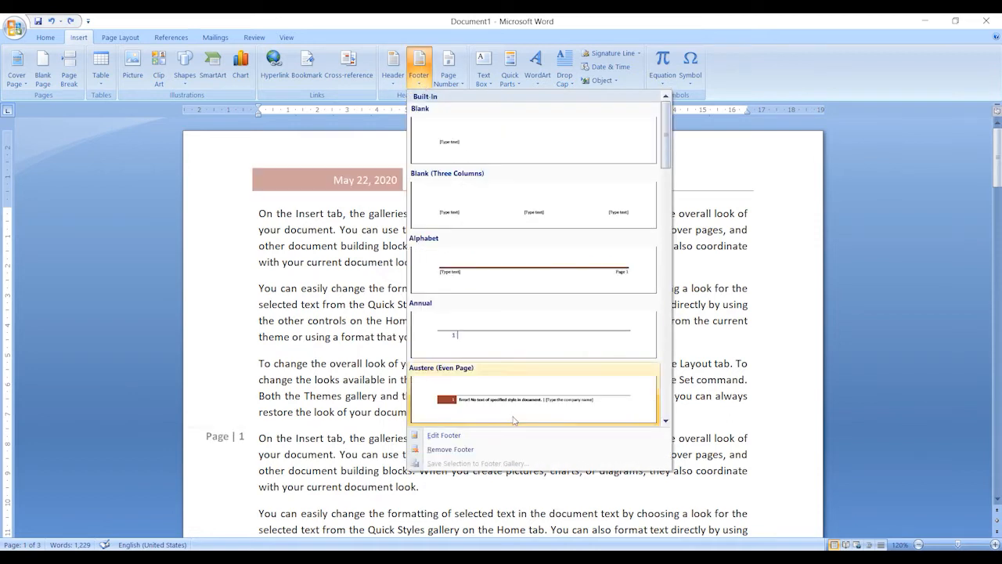
left_click(443, 85)
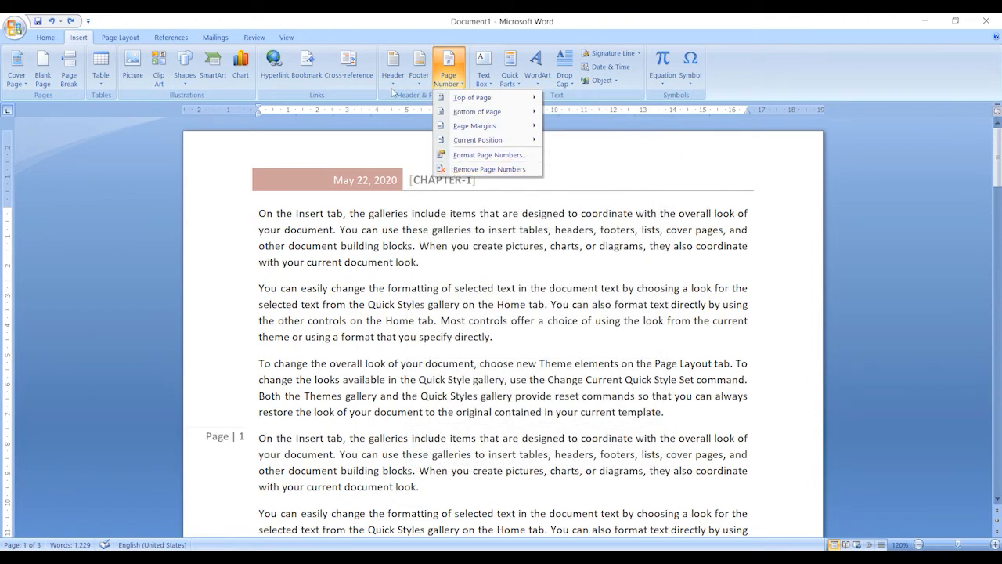
left_click(931, 497)
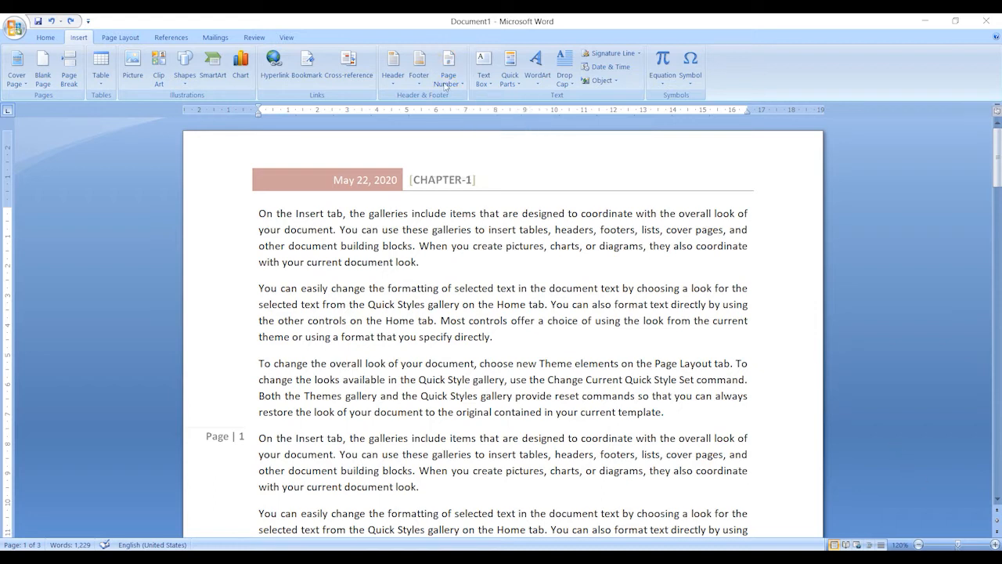
left_click(393, 70)
scroll(638, 164, "down", 2)
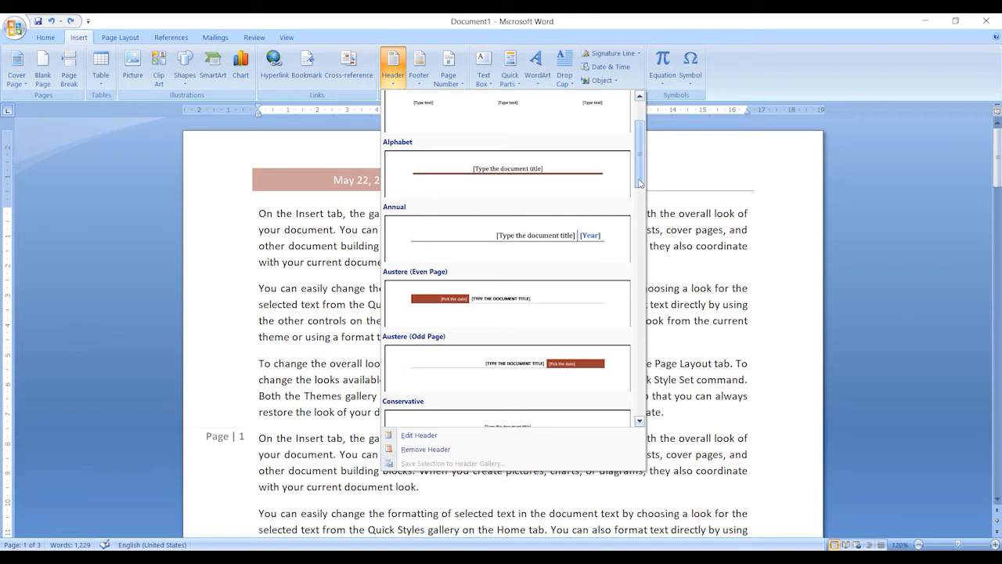
scroll(640, 184, "up", 2)
scroll(532, 322, "down", 5)
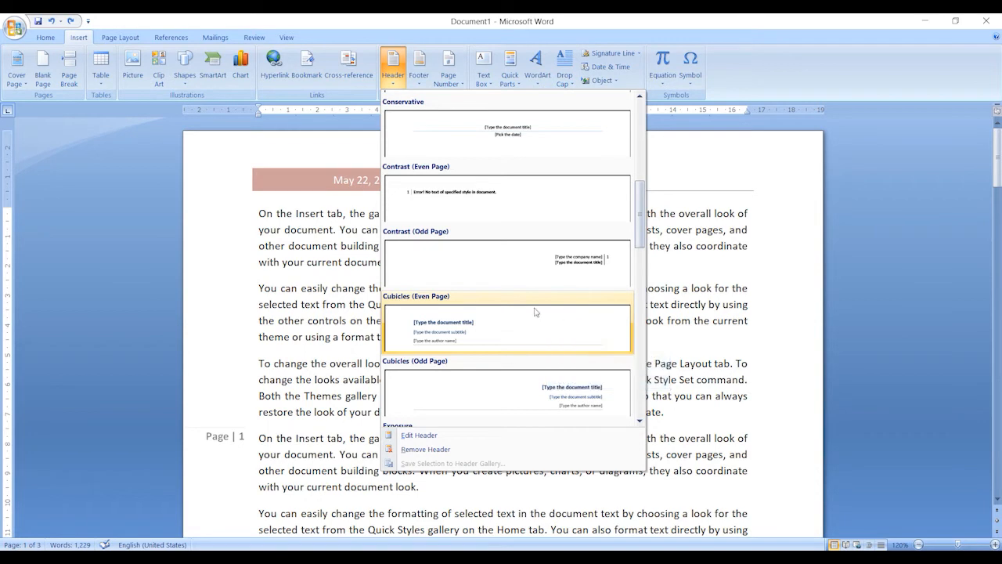
left_click(712, 307)
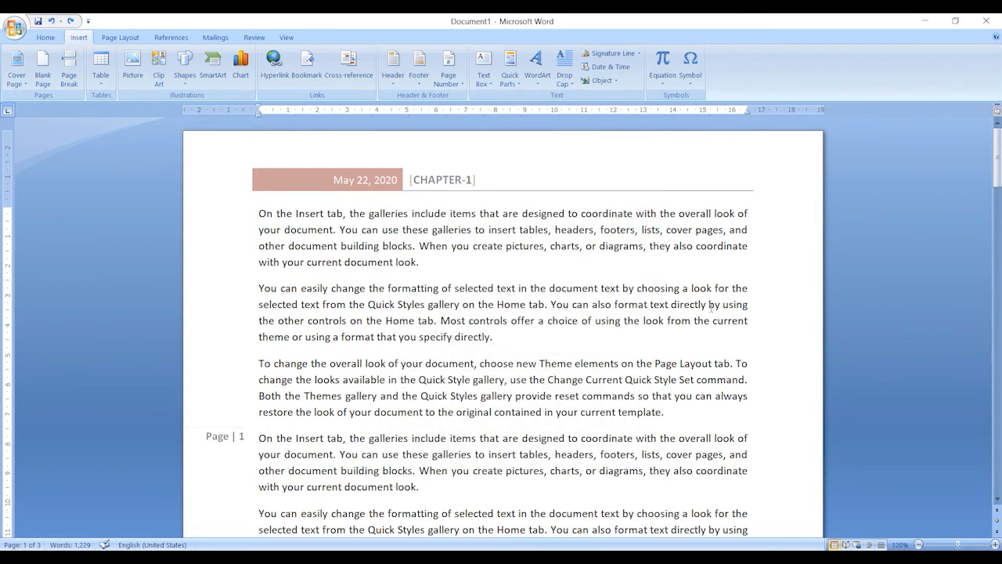
Step: In a new blank document, draw a rectangle about 17.23 by 0.65 cm, with rectangles about 7.34 cm and 3.19 cm wide at its ends
key("ctrl+n")
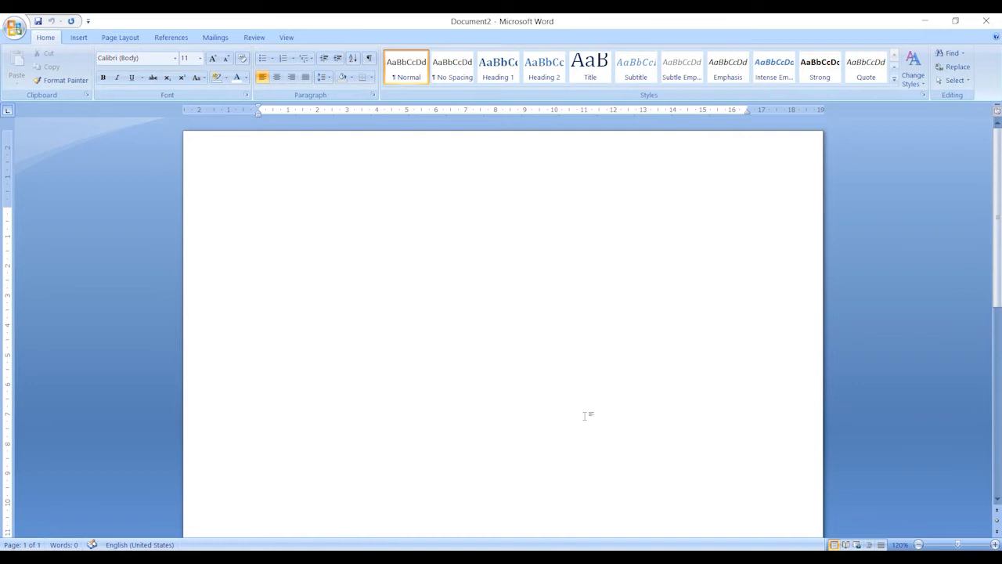
left_click_drag(258, 208, 768, 249)
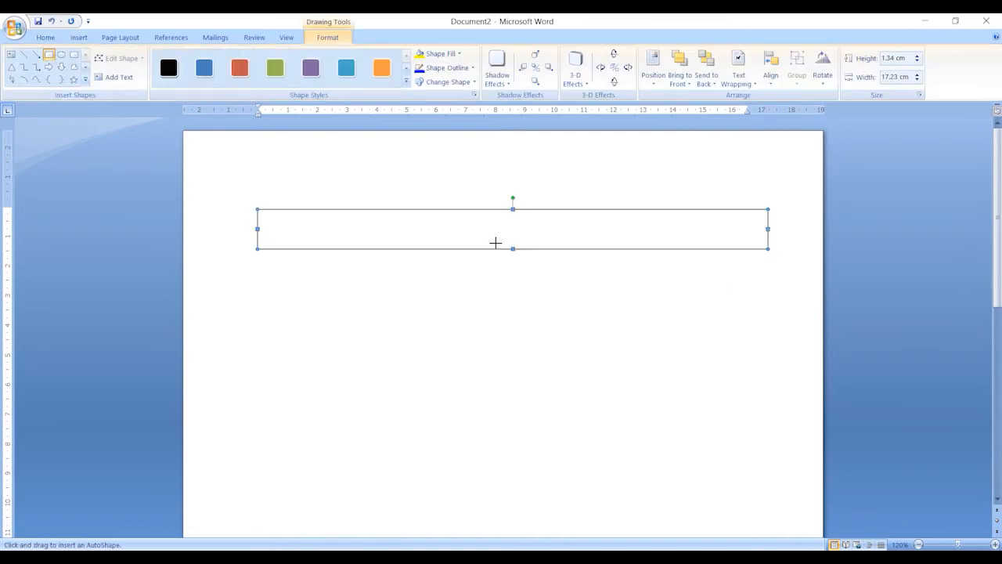
mouse_move(513, 249)
left_mouse_down()
mouse_move(513, 228)
mouse_move(474, 228)
left_mouse_up()
left_click_drag(440, 223, 733, 215)
left_click_drag(550, 219, 674, 221)
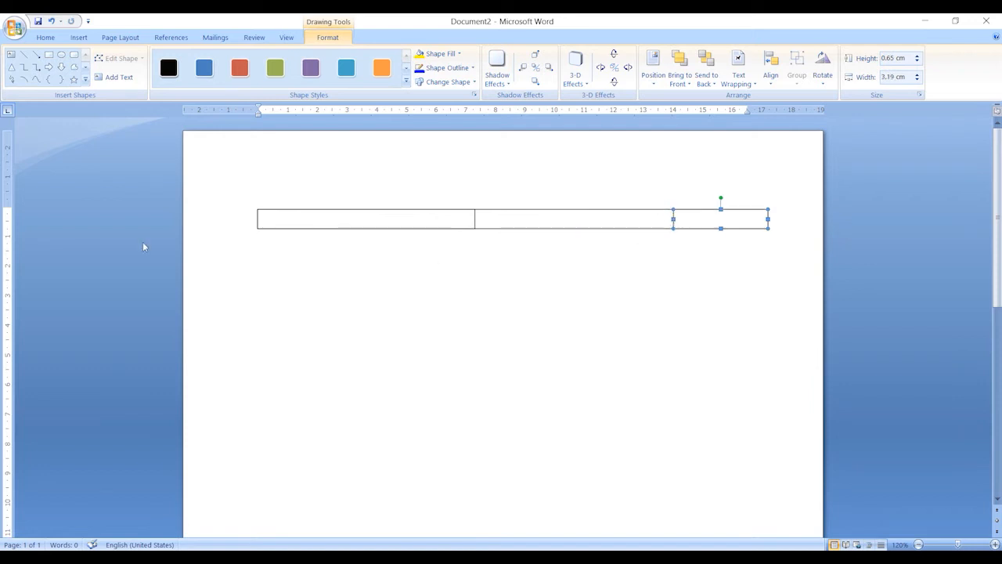
Step: Fill the 7.34 cm wide rectangle at the start of the row with a near-black theme color
left_click(342, 222)
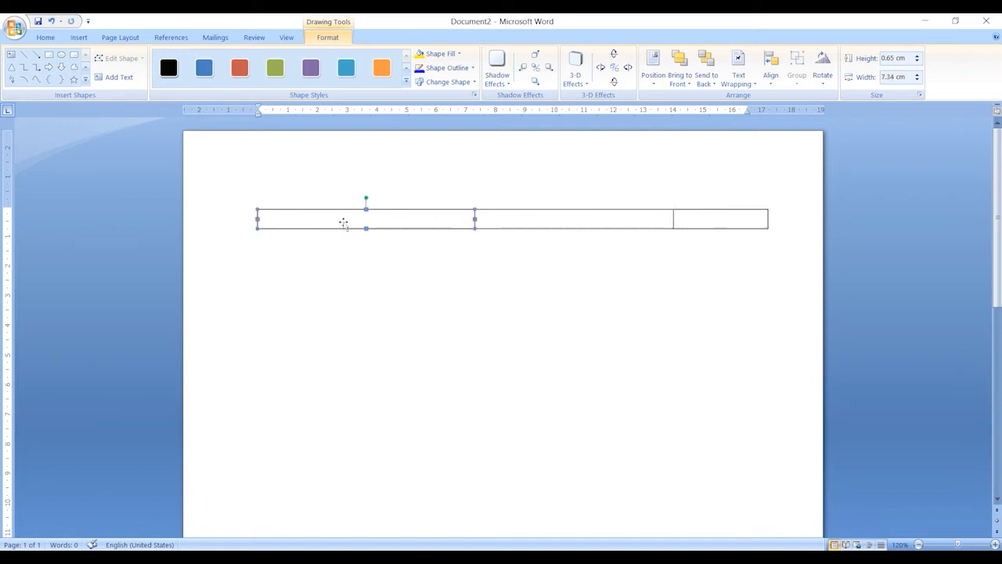
right_click(471, 221)
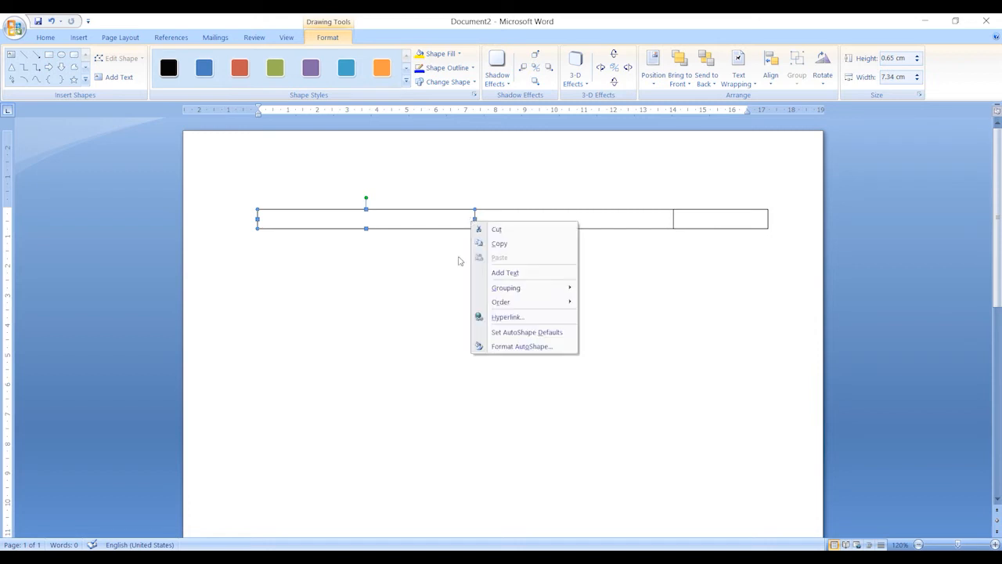
left_click(440, 54)
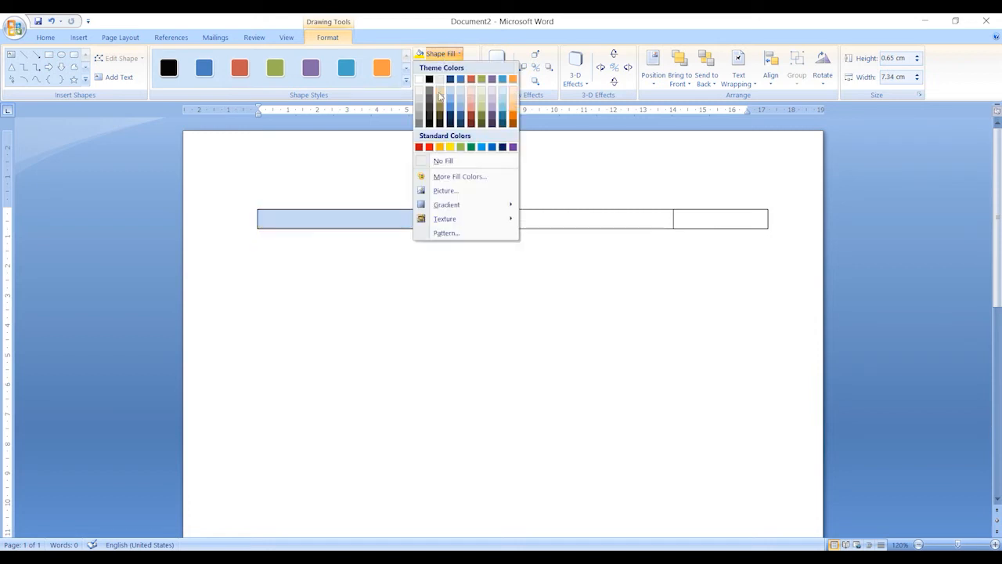
left_click(431, 124)
Step: Fill the 17.23 cm wide rectangle with the standard light green and the 3.19 cm wide end rectangle with a dark purple theme color
left_click(568, 223)
left_click(440, 54)
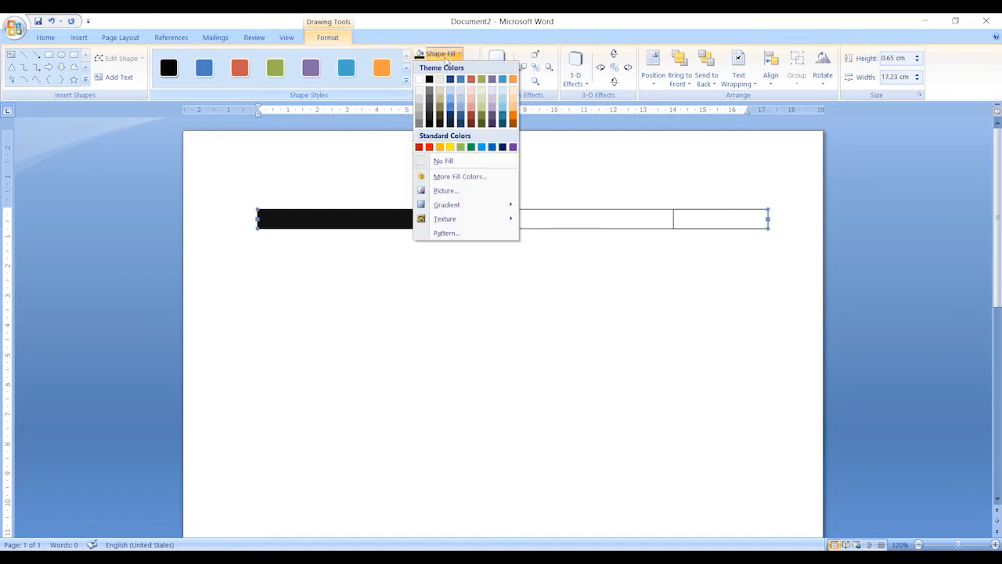
left_click(461, 147)
left_click(710, 219)
left_click(443, 54)
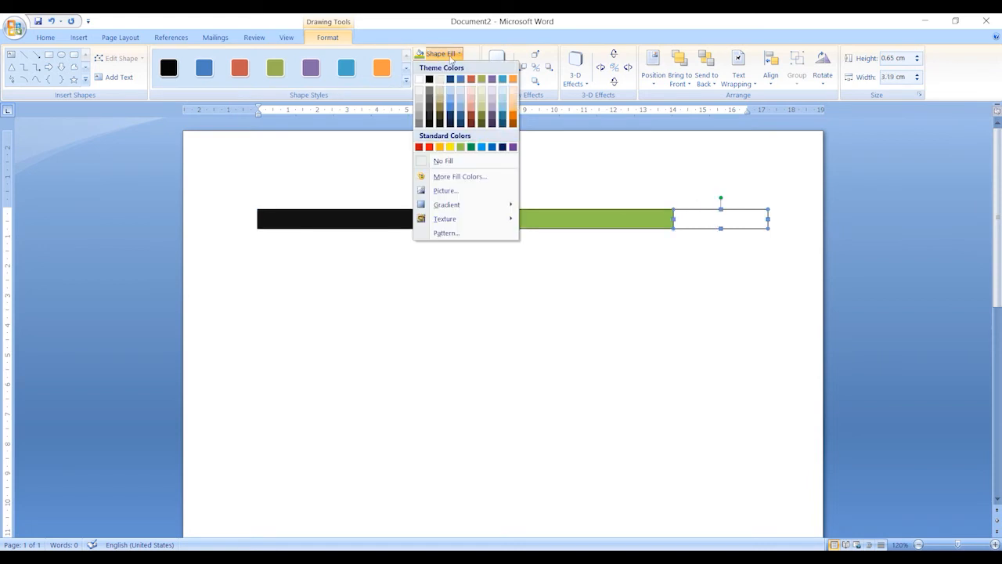
left_click(492, 122)
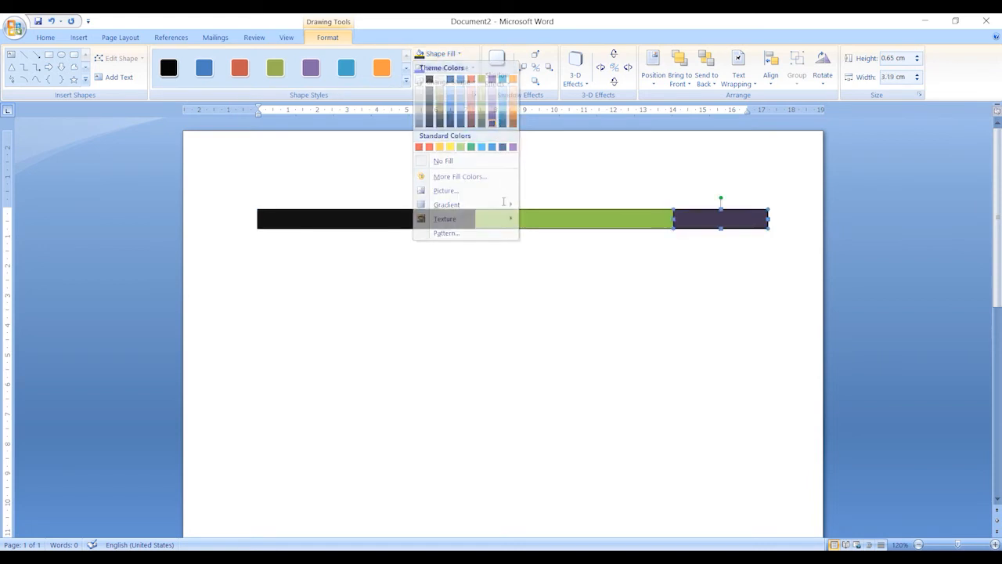
left_click(485, 321)
Step: Add the text "CHAPTER-3" to the black rectangle and align it to the right
left_click(386, 225)
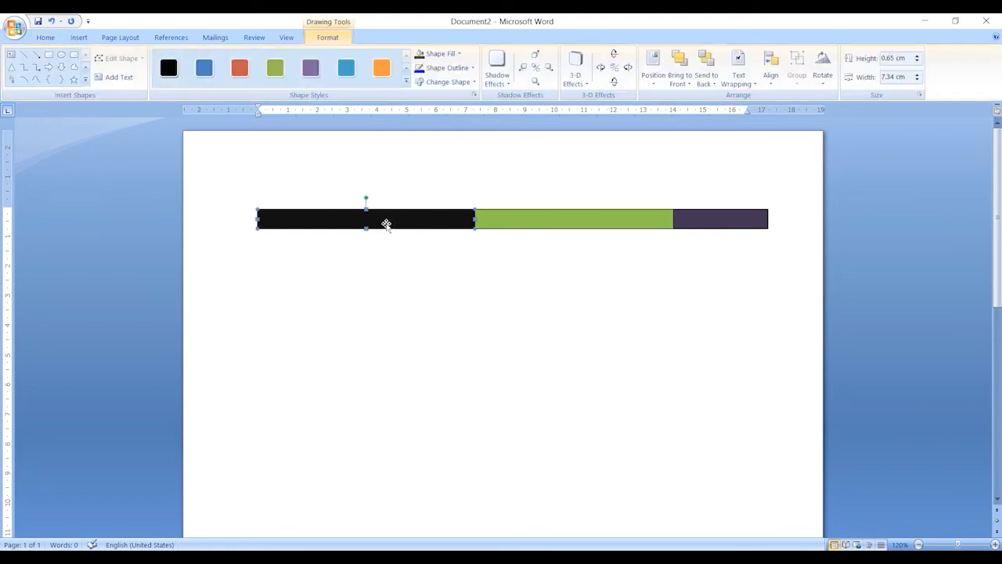
right_click(386, 225)
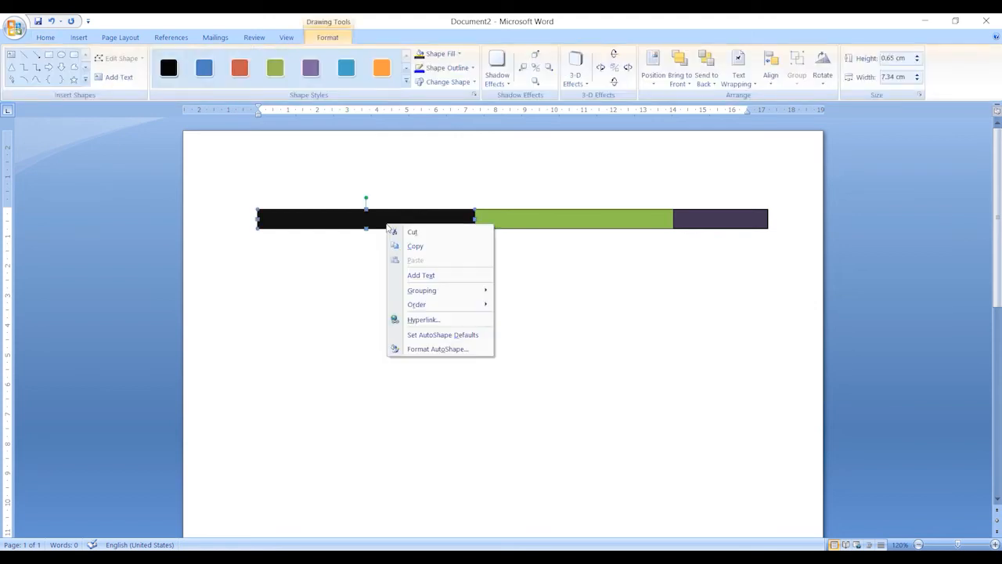
left_click(460, 274)
type("CH")
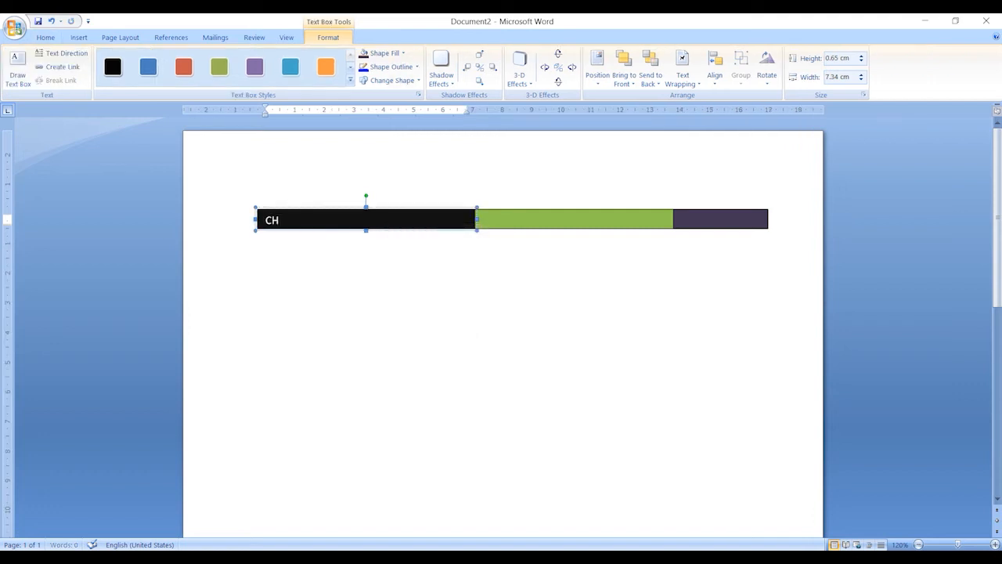
type("APTER-3")
key("ctrl+r")
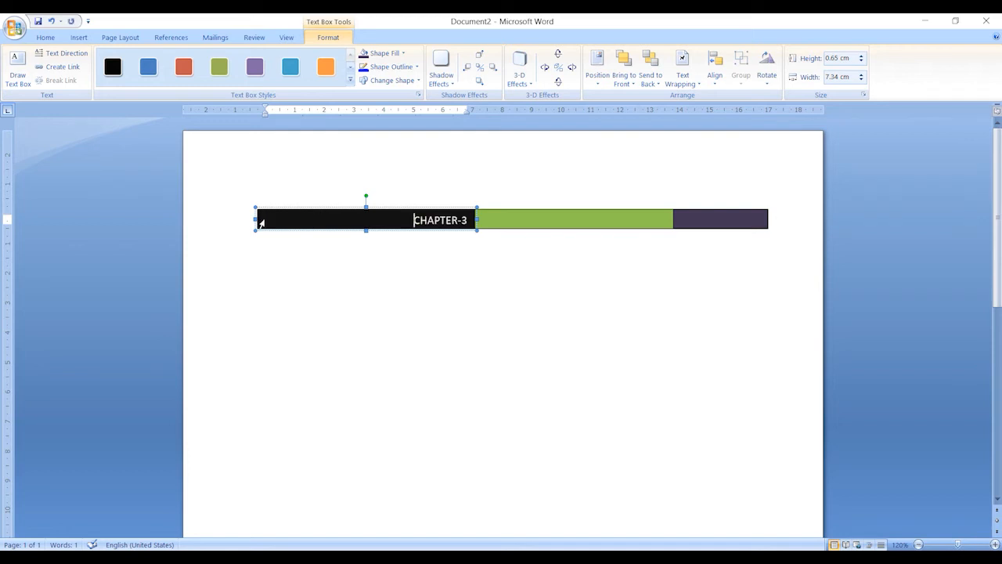
Step: Add the text "Date:" to the dark purple rectangle
left_click(529, 219)
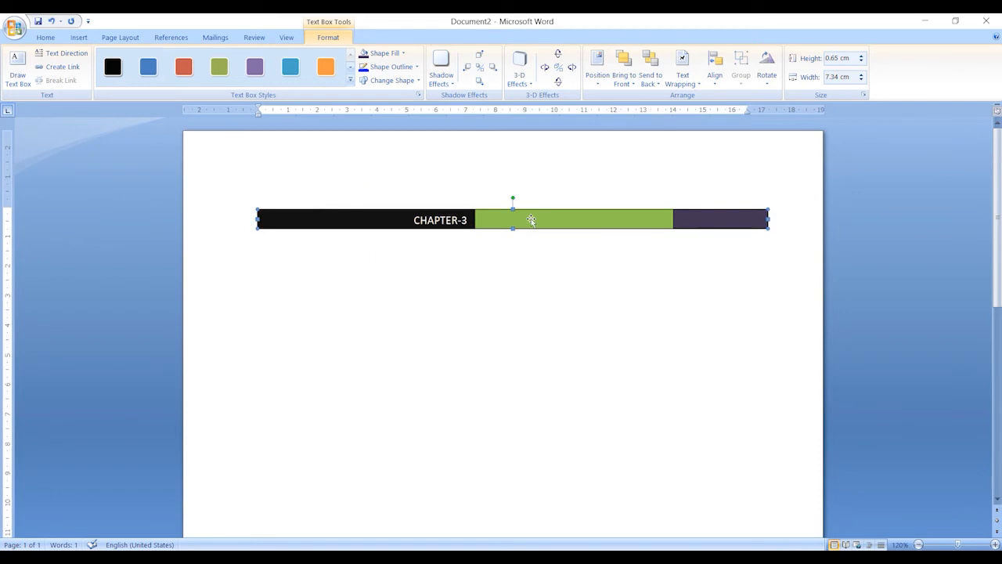
left_click(705, 225)
right_click(704, 224)
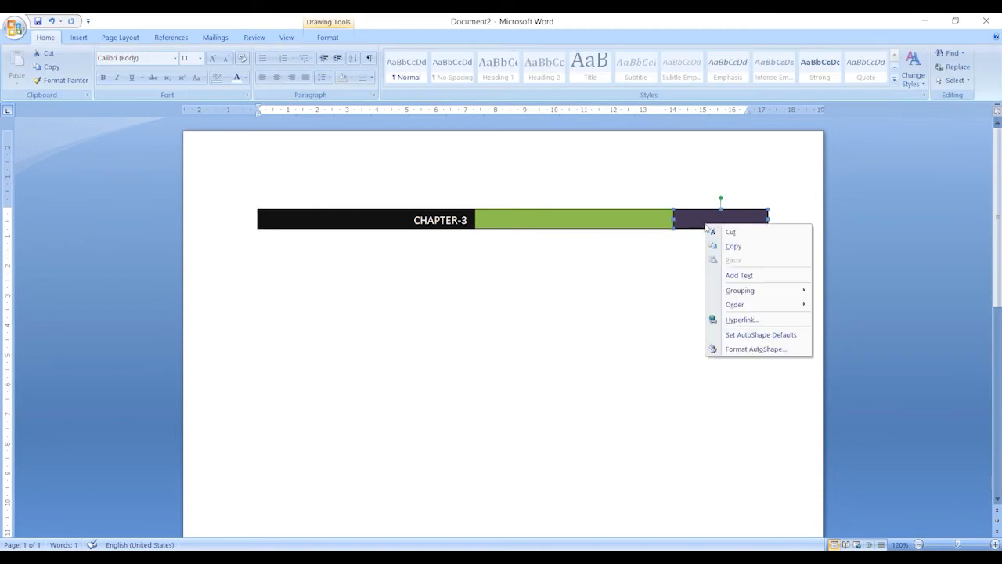
left_click(756, 274)
type("Date:")
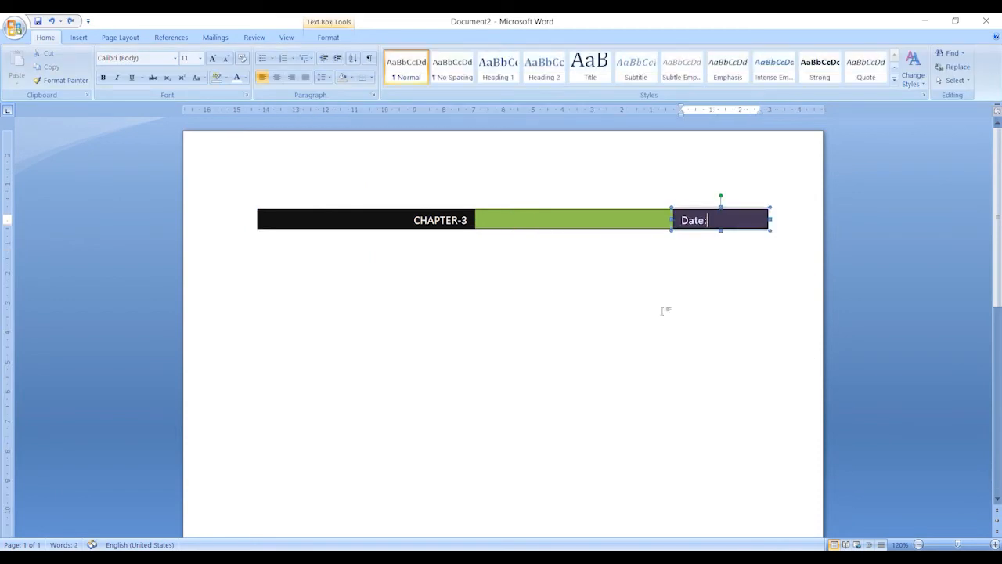
Step: Add the italic text "Name of the Chapter" to the green rectangle, starting just beside the black rectangle
left_click(662, 311)
key("ctrl+e")
type("Name of the cpater")
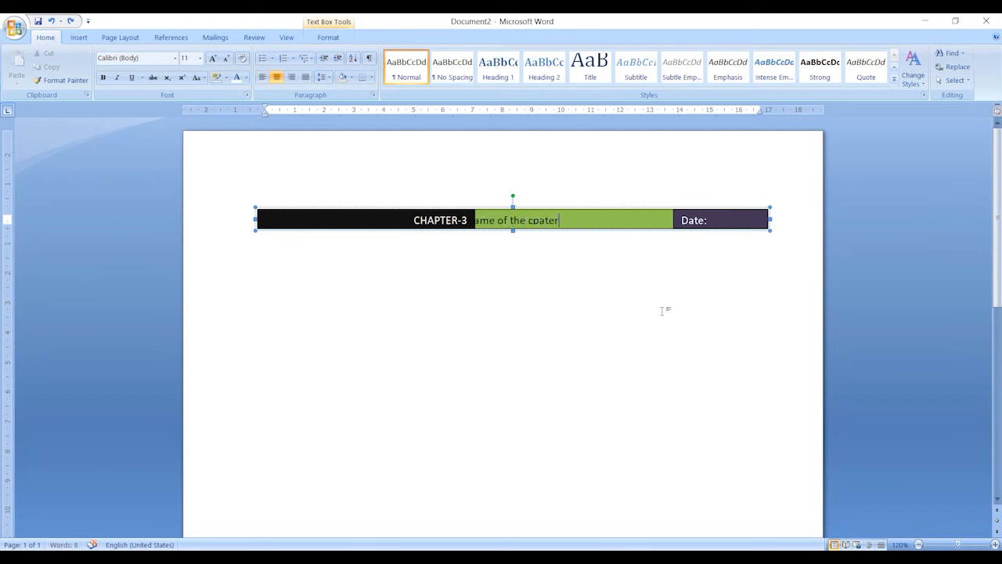
key("Home")
key("End")
key("BackSpace")
key("BackSpace")
key("BackSpace")
key("BackSpace")
key("BackSpace")
key("BackSpace")
type("Chapter")
key("ctrl+l")
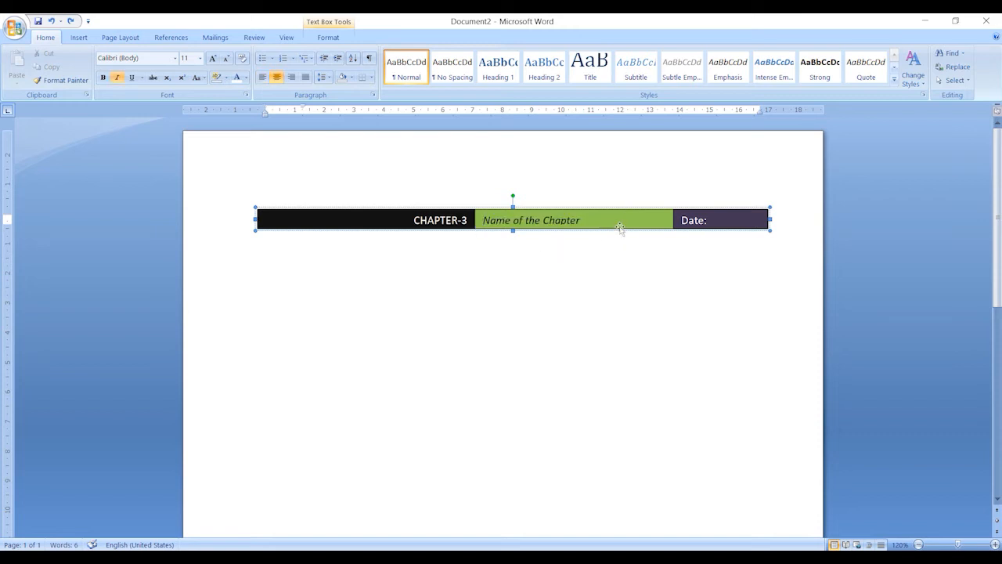
left_click(600, 298)
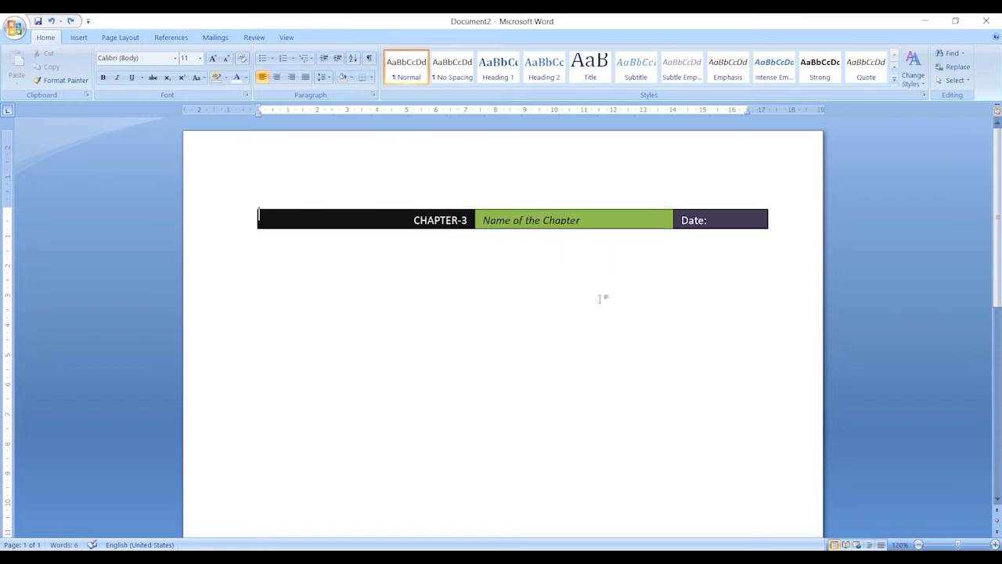
Step: Group the black, green and purple rectangles into a single object
left_click(613, 209)
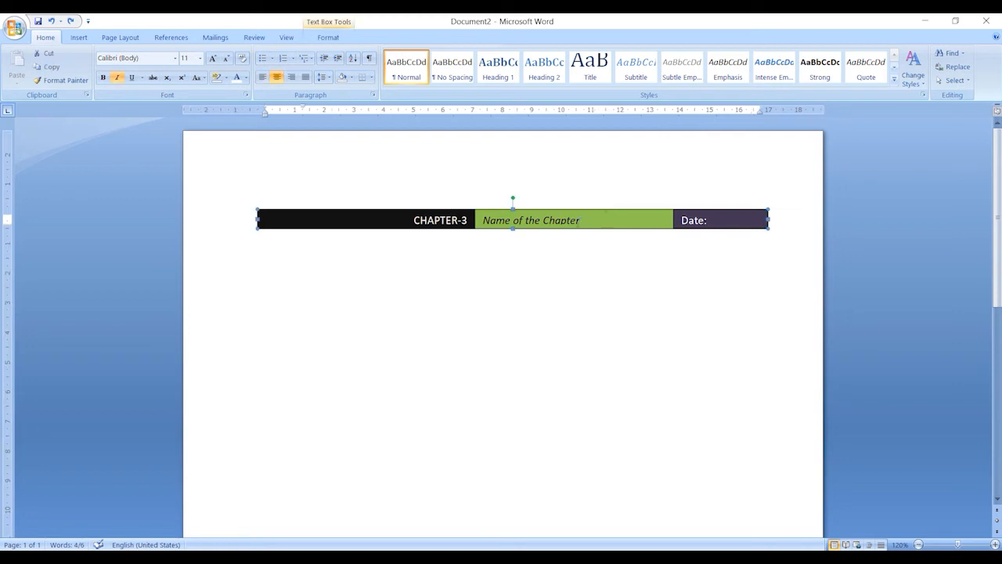
left_click(473, 219, "shift")
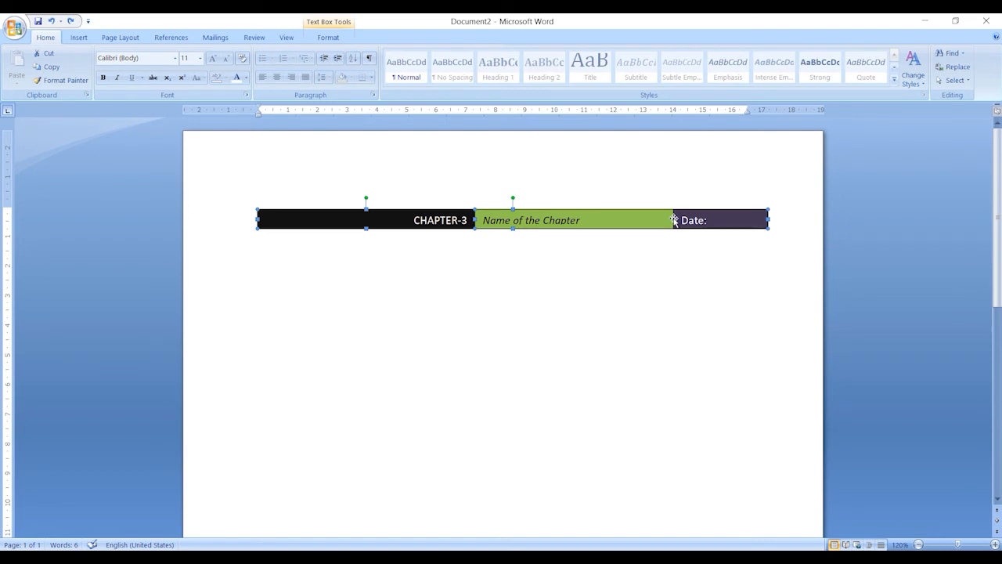
left_click(673, 220, "shift")
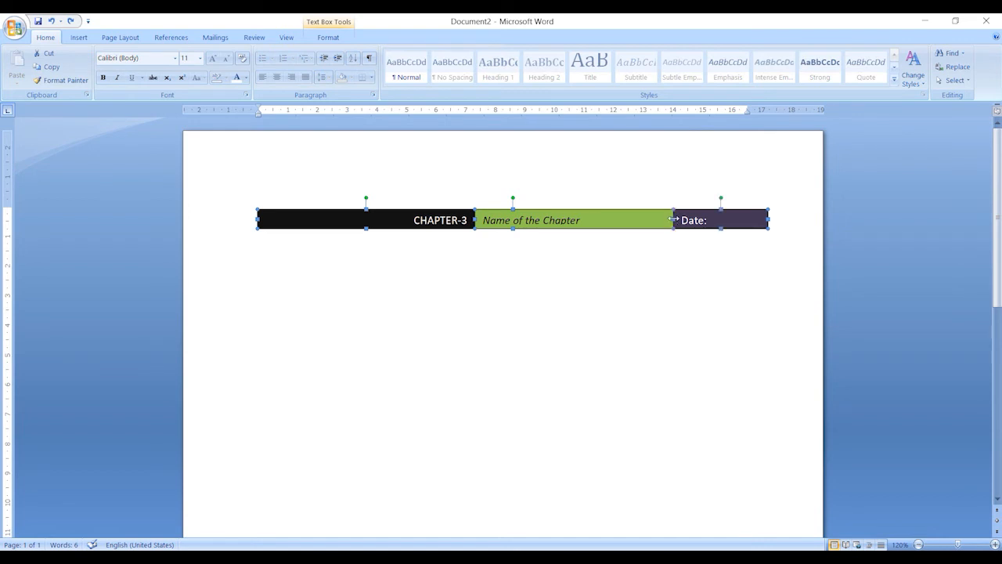
right_click(598, 210)
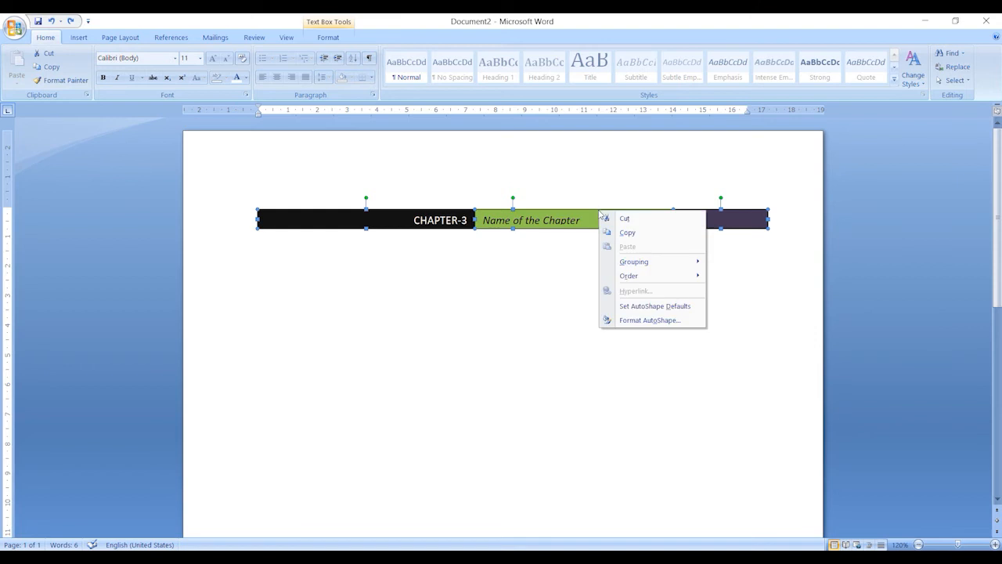
mouse_move(667, 264)
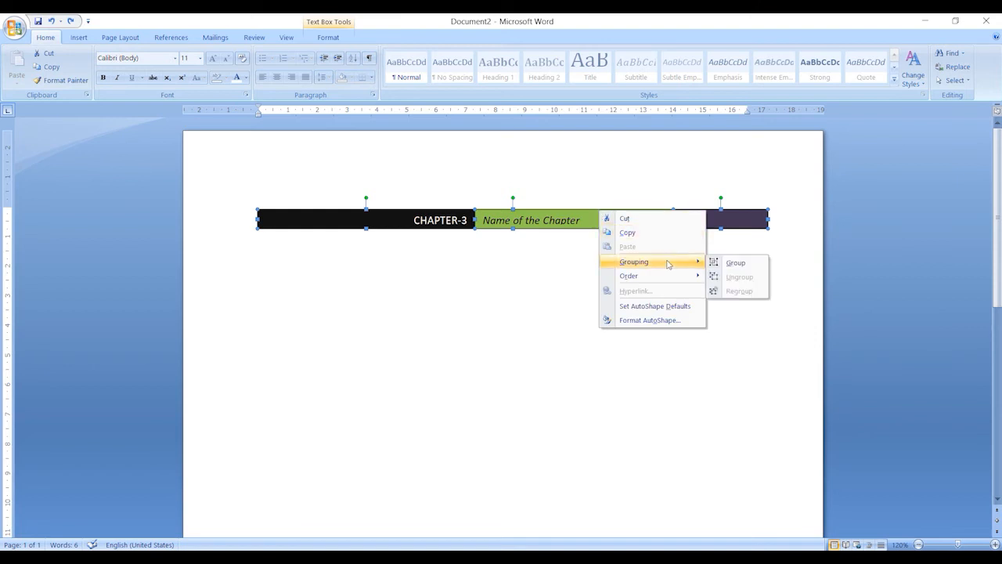
left_click(728, 266)
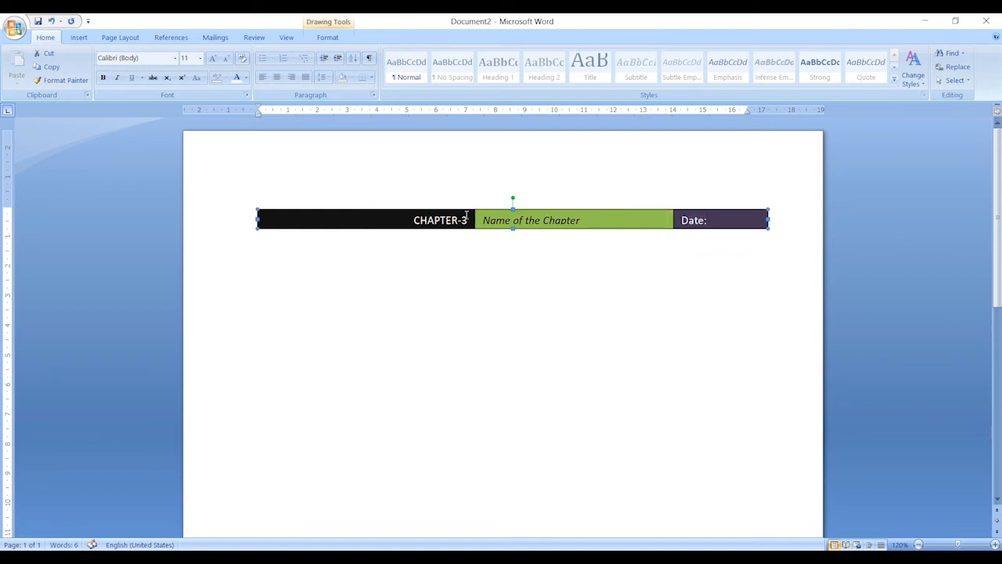
Step: Save the grouped shapes to the header gallery as a building block named "CHapter" in the General category
left_click(78, 36)
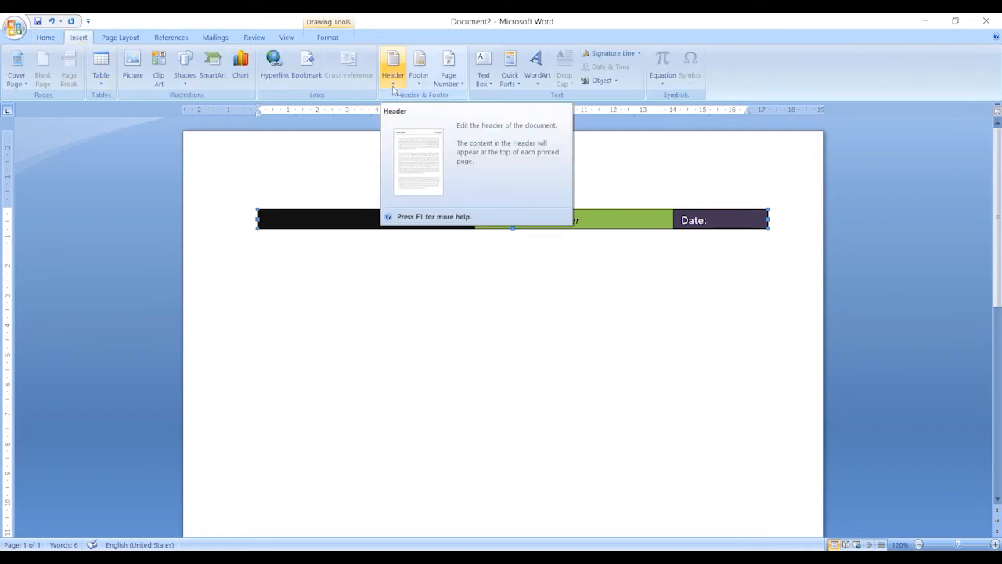
left_click(393, 82)
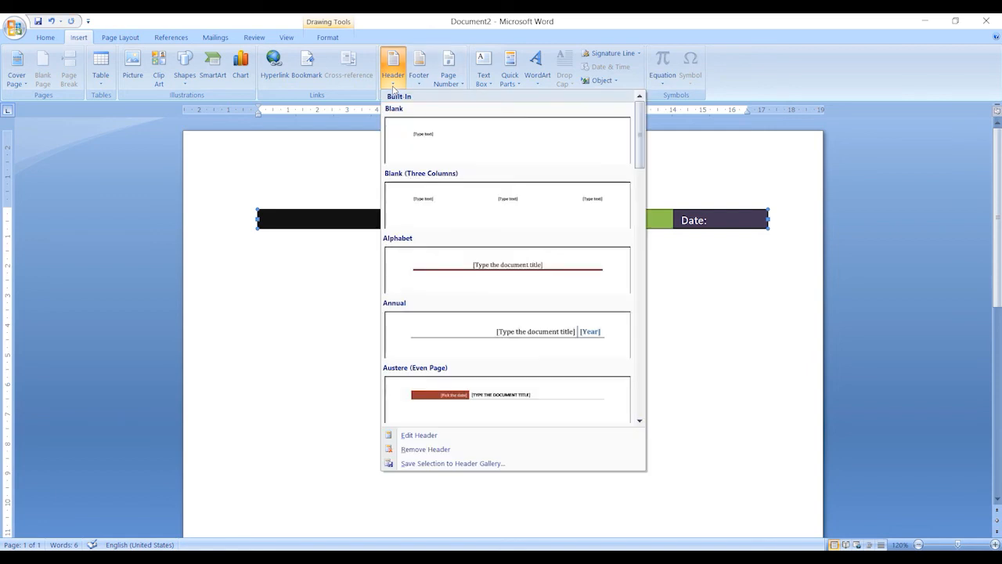
left_click(463, 465)
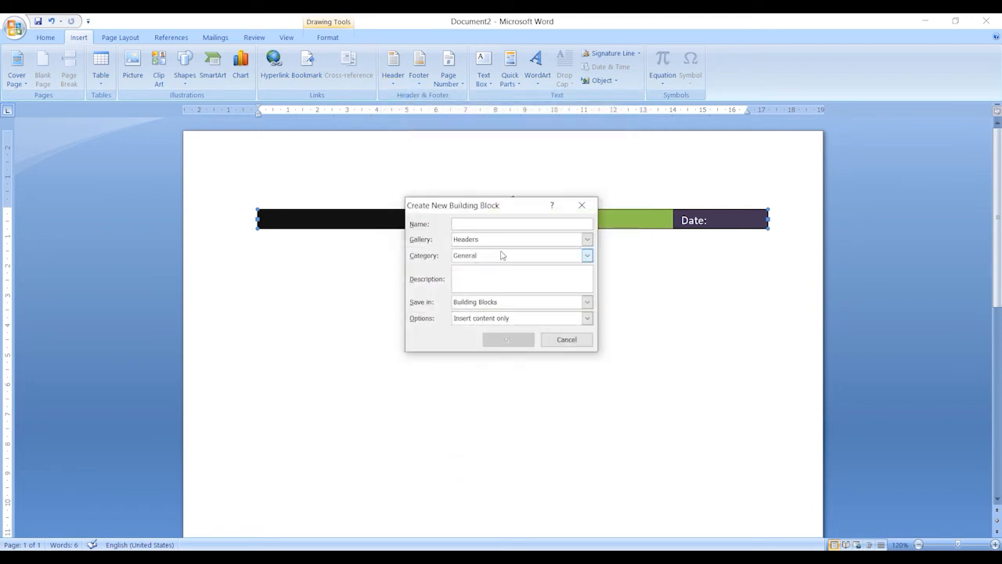
type("CHapter")
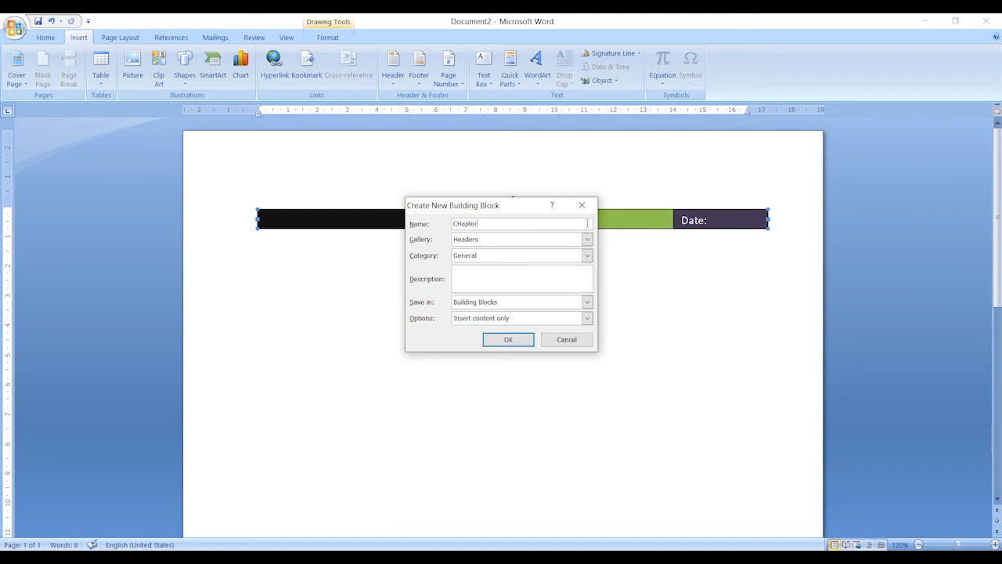
left_click(517, 342)
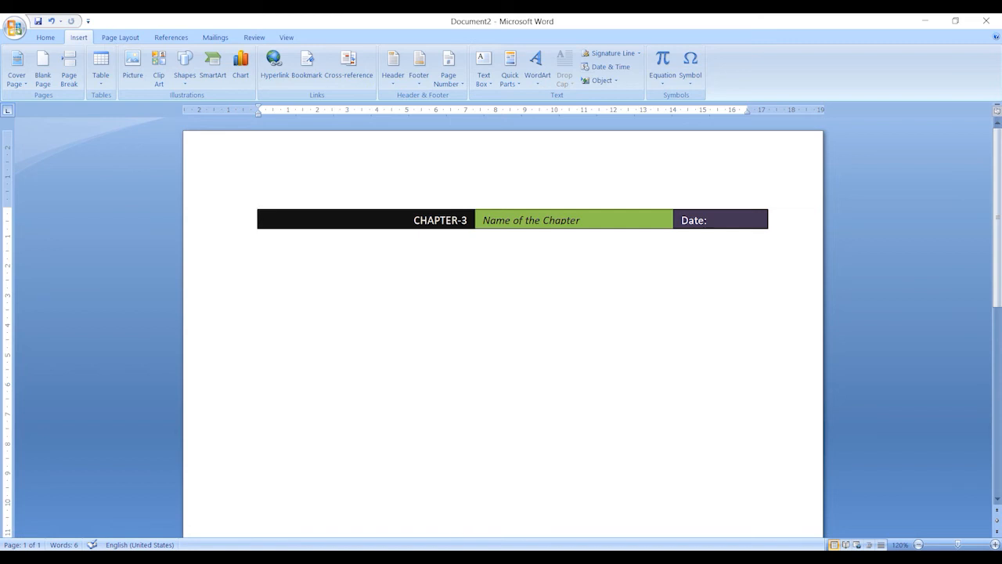
Step: Switch to the sample document, Document1, and remove its existing "CHAPTER-1" header
mouse_move(465, 558)
left_click(398, 509)
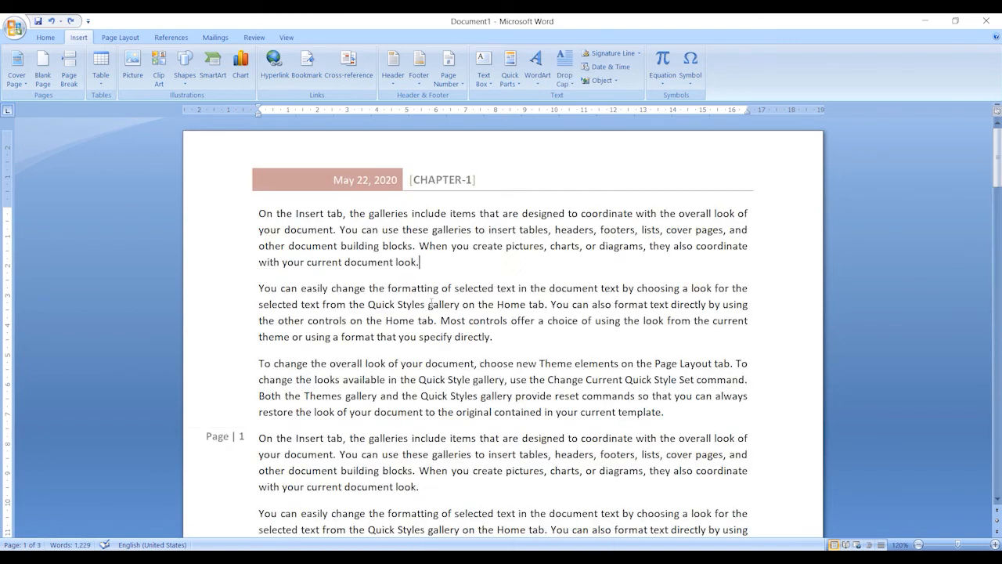
double_click(403, 180)
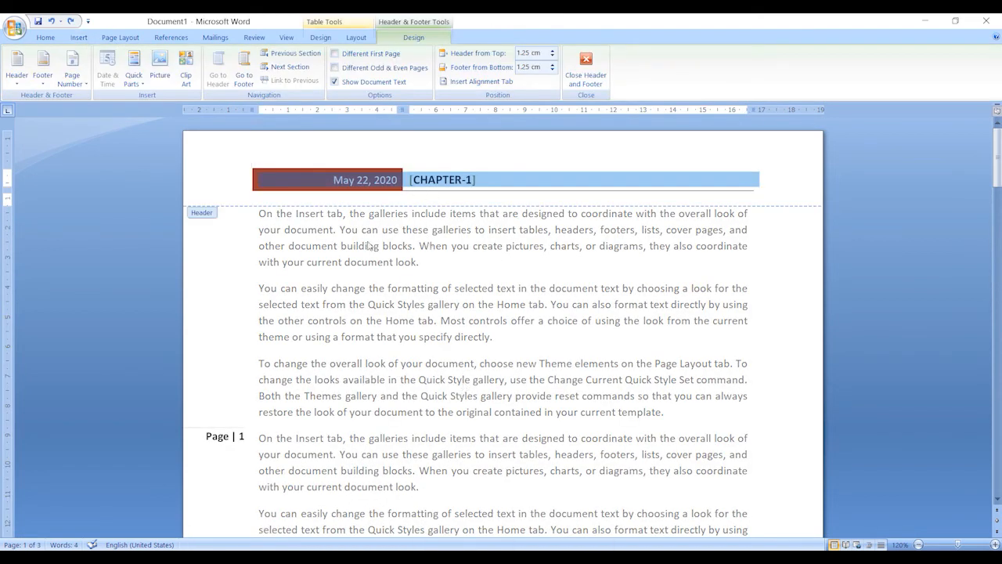
left_click(17, 68)
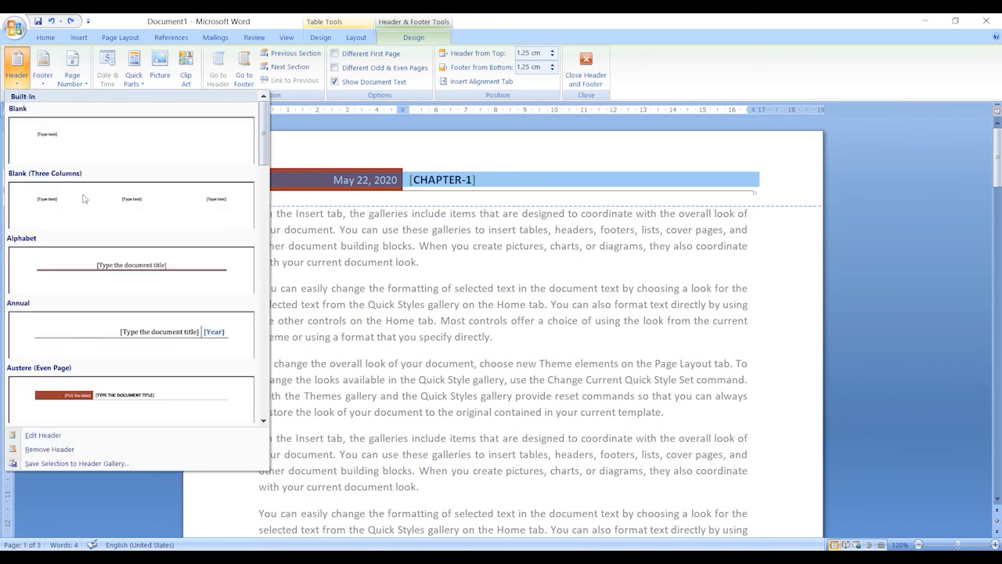
left_click(49, 448)
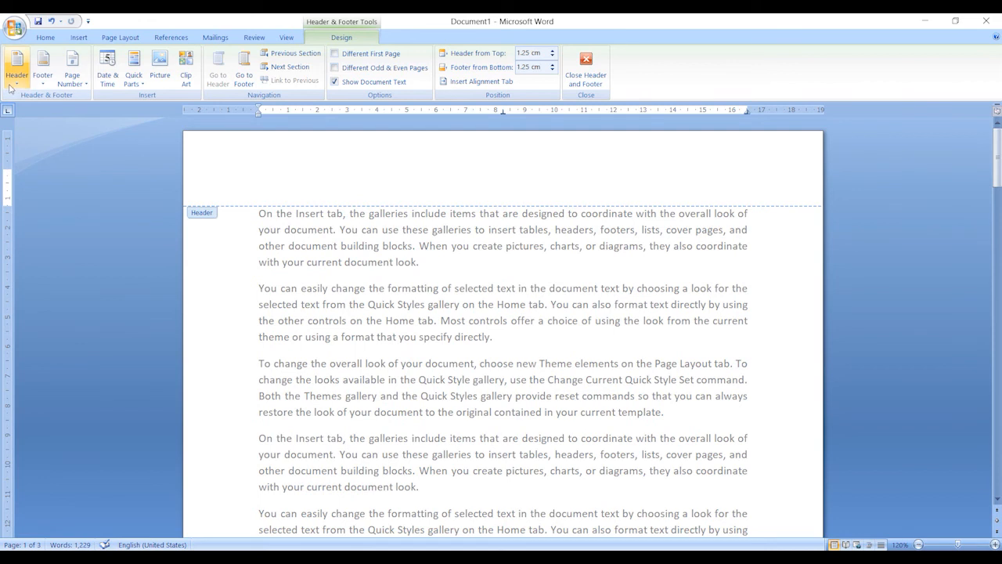
Step: Insert the custom "CHapter" header from the header gallery into the sample document and close header editing
left_click(13, 86)
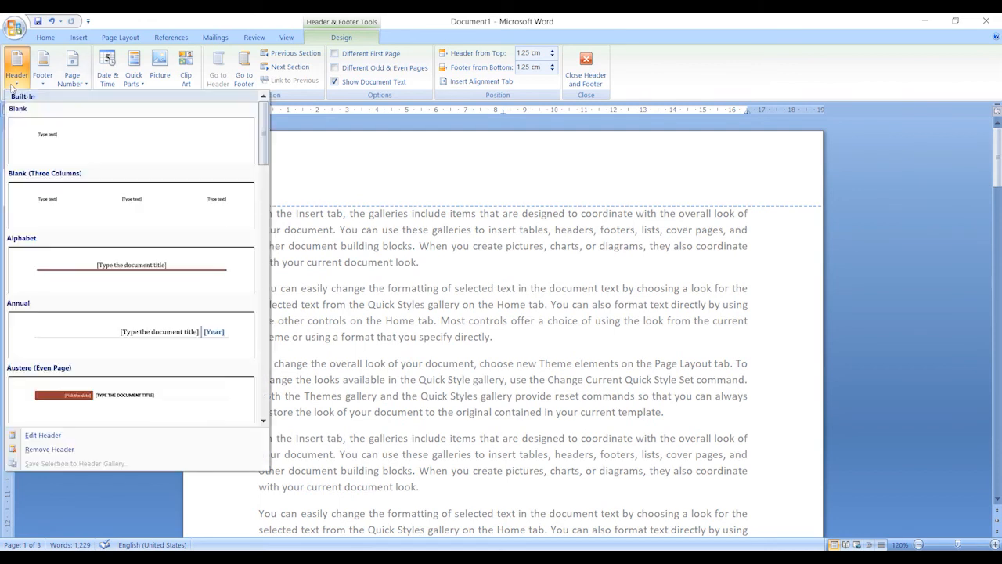
left_click_drag(263, 154, 282, 407)
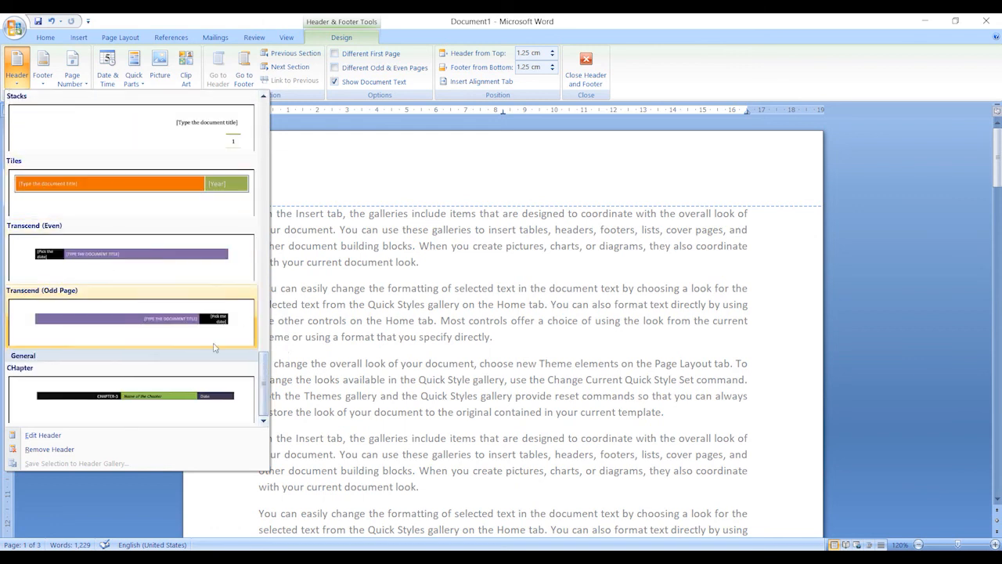
left_click(129, 407)
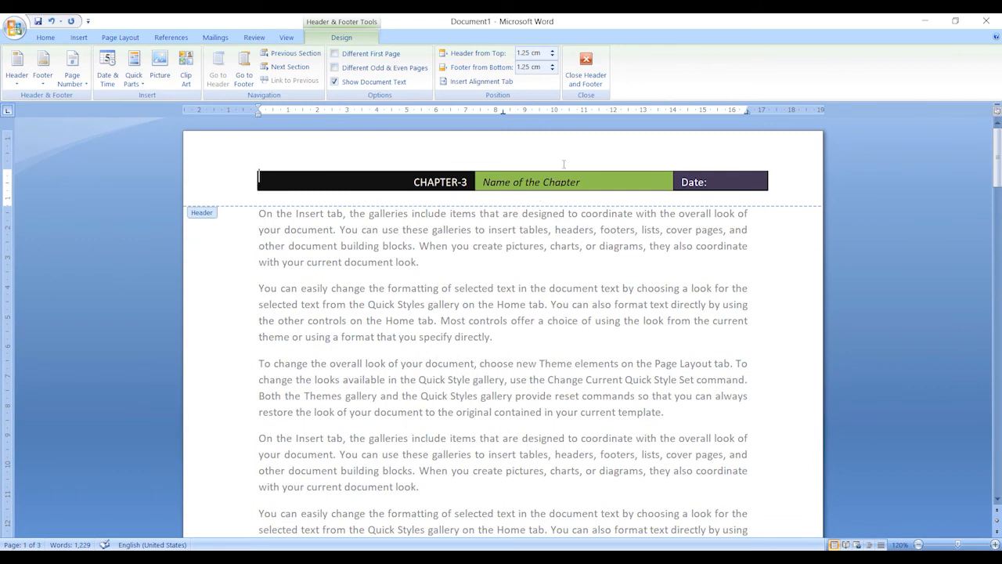
left_click(586, 69)
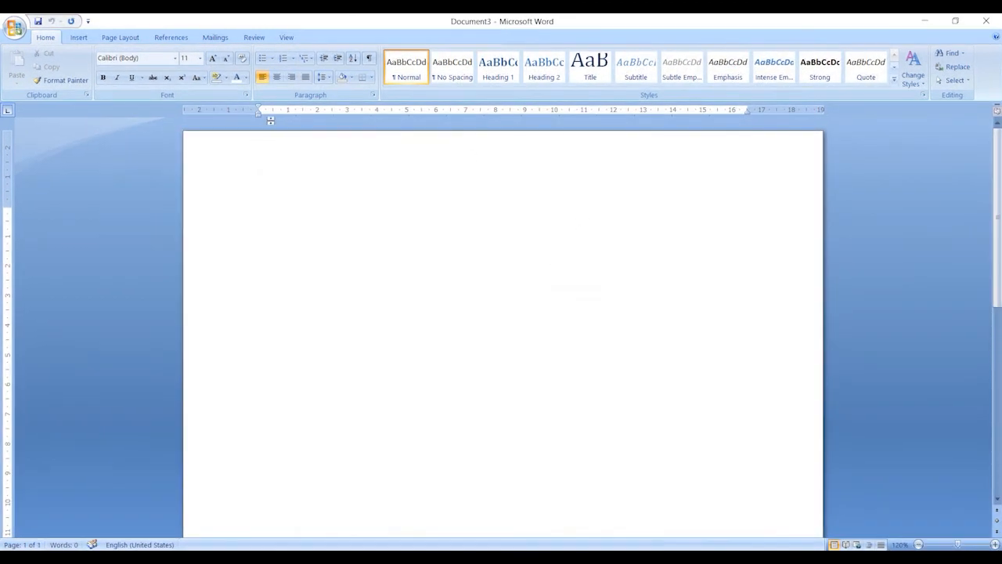
Step: In a new blank document, insert the custom "CHapter" header from the header gallery
left_click(81, 39)
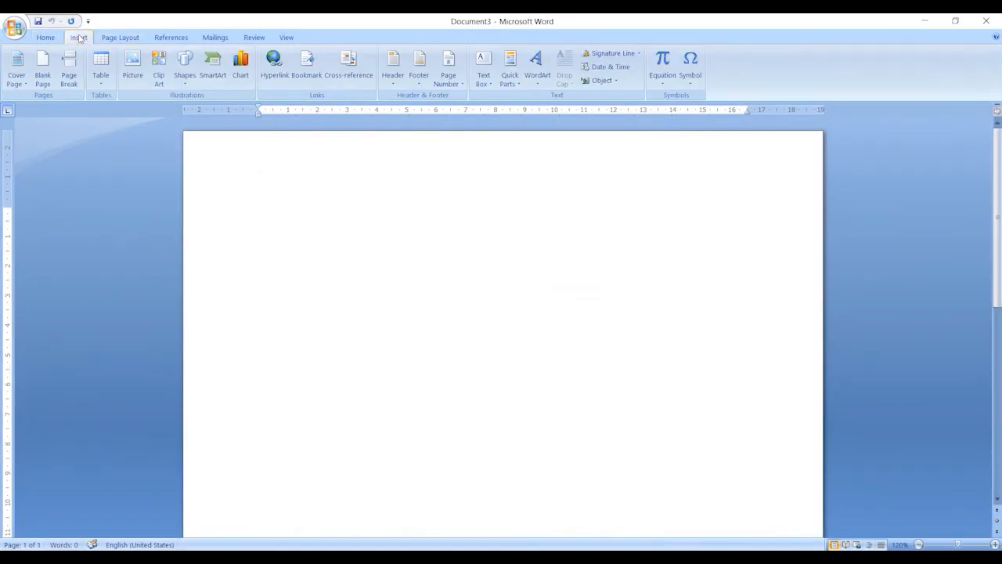
left_click(389, 86)
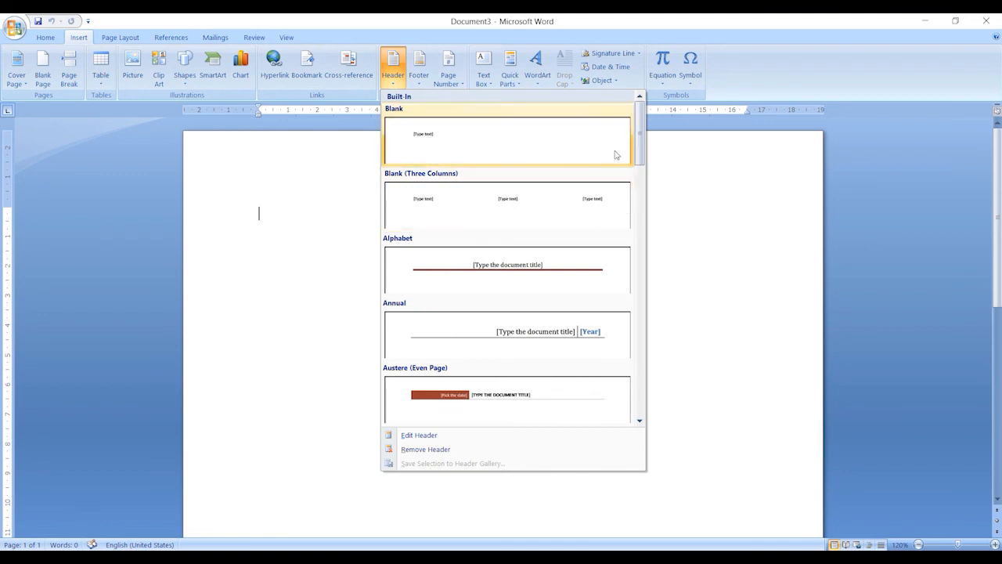
left_click_drag(640, 159, 640, 407)
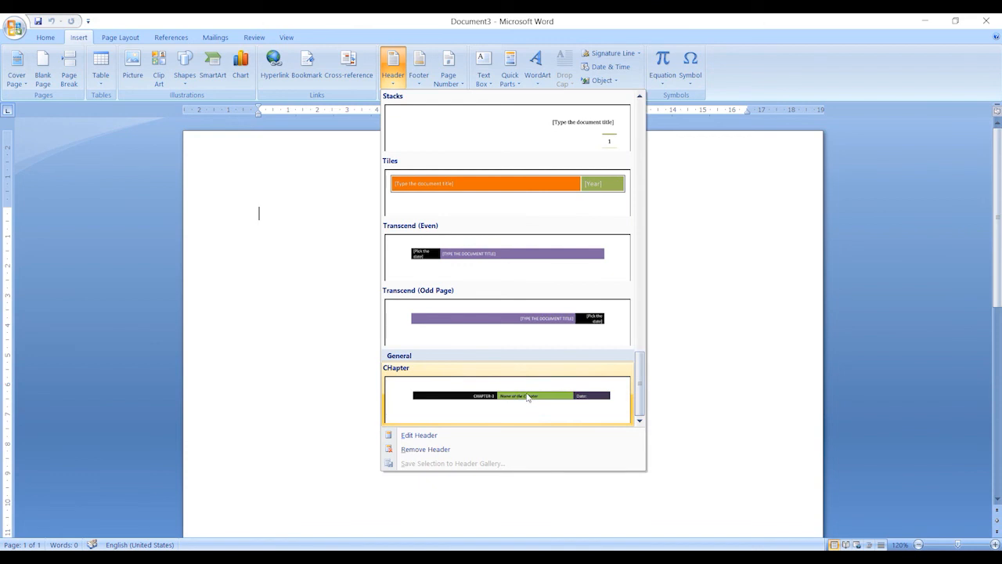
left_click(527, 397)
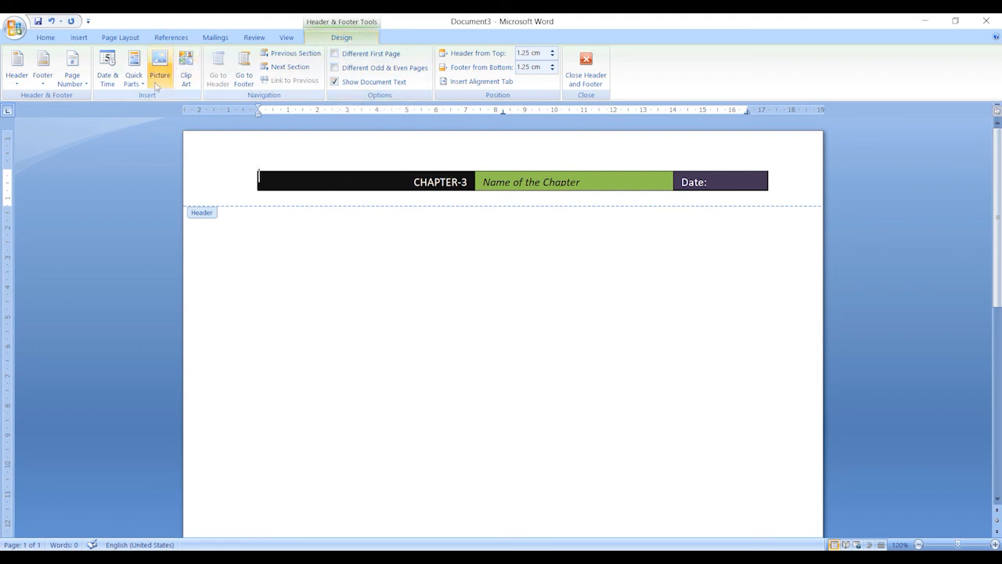
Step: Insert the current date in the 5/19/2020 format after "Date:" in the header's purple box
left_click(710, 183)
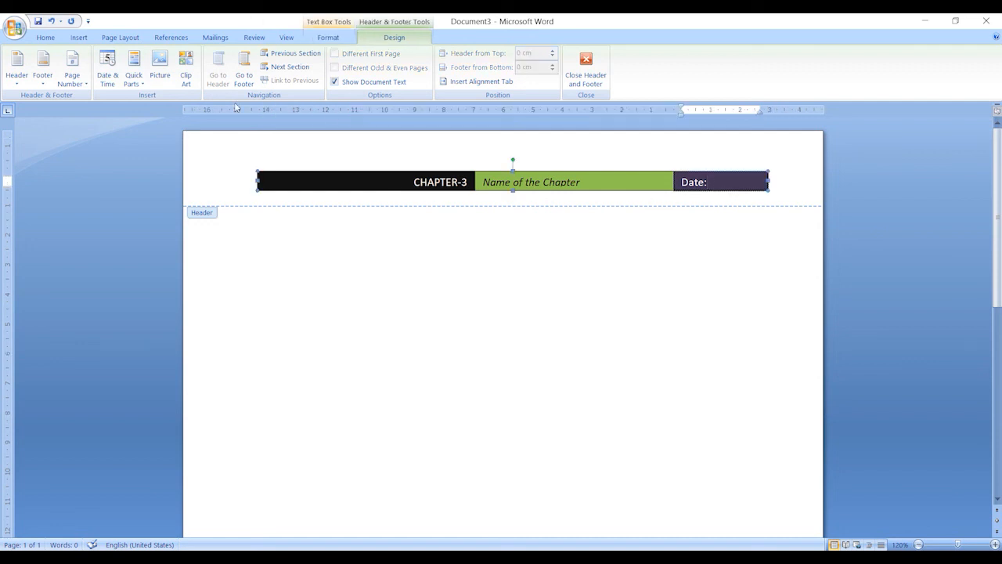
left_click(108, 78)
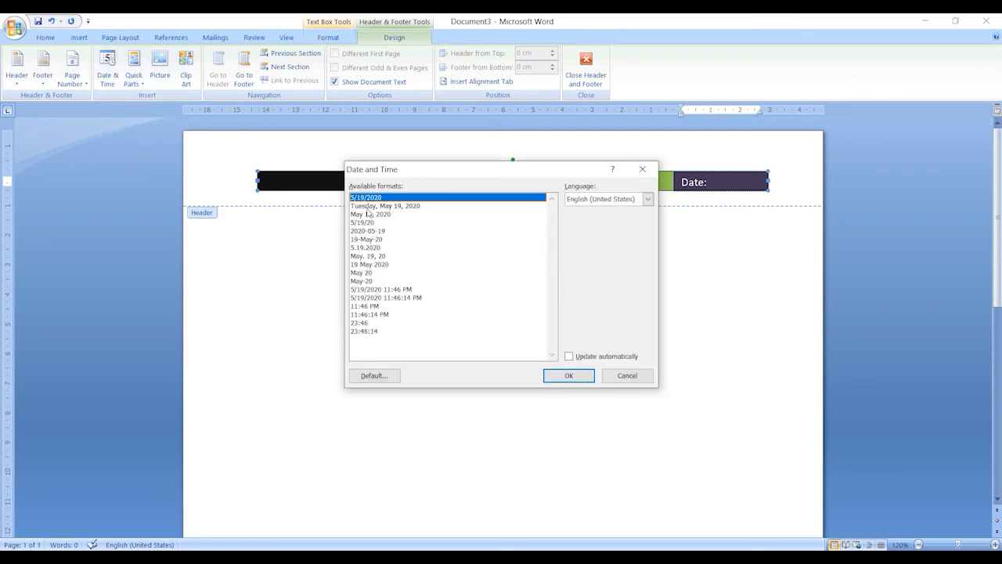
left_click(569, 375)
left_click(134, 79)
left_click(141, 82)
left_click(141, 82)
mouse_move(172, 98)
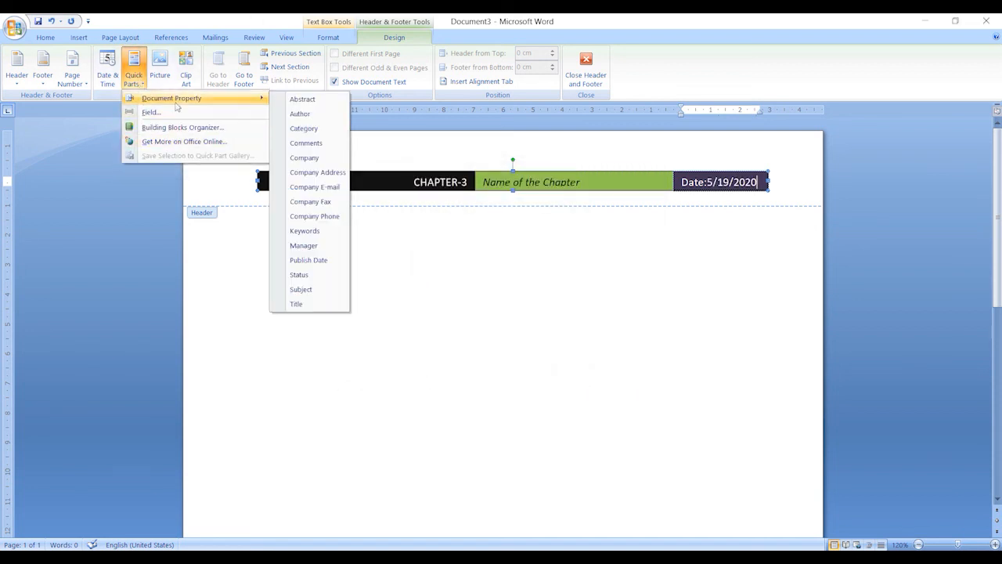
left_click(138, 78)
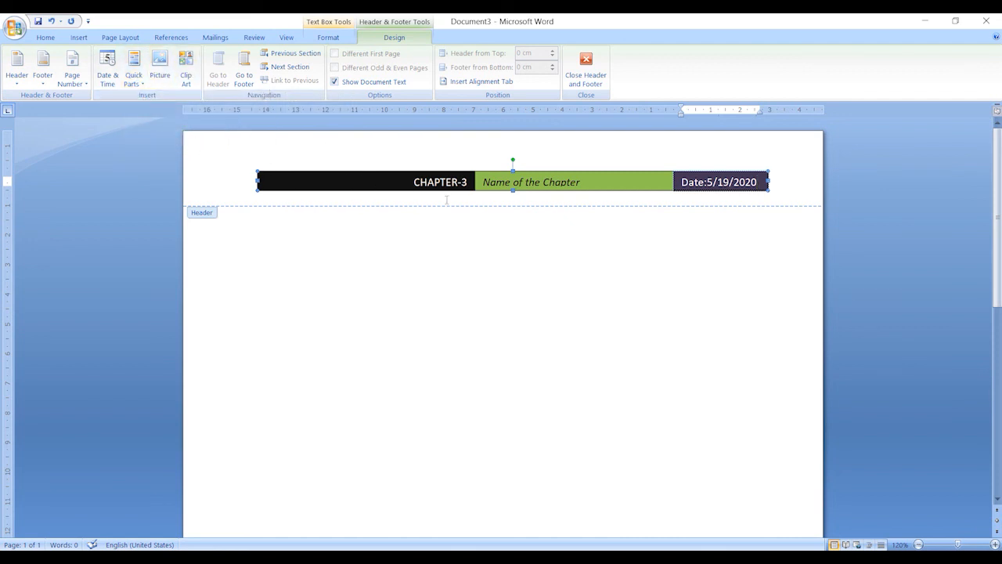